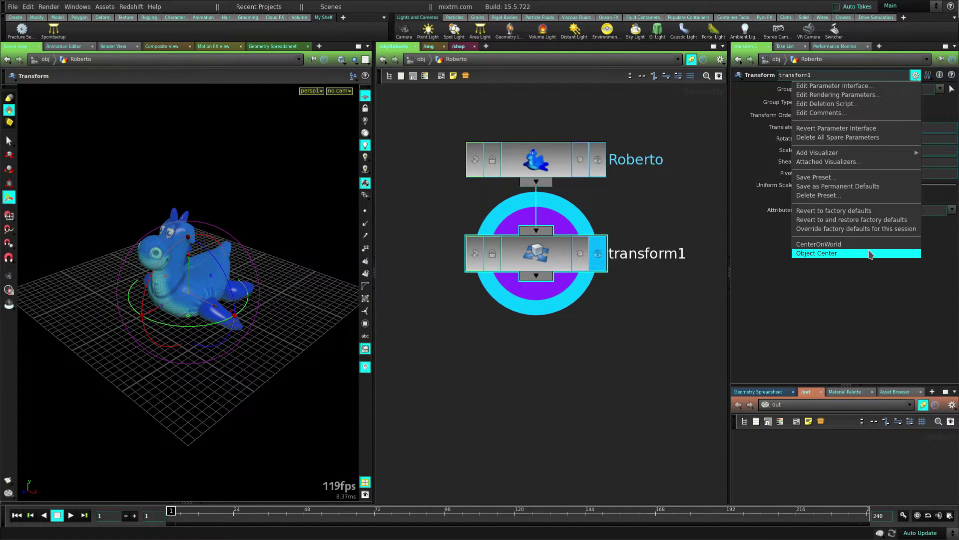
Apply the CenterOnWorld preset to the transform1 node, followed by the Object Center preset
left_click(871, 254)
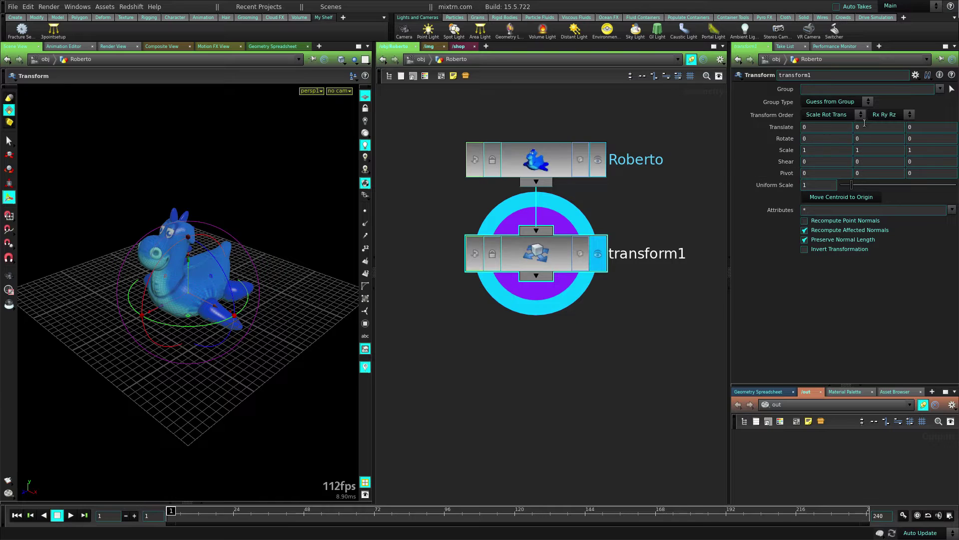
left_click_drag(654, 253, 655, 276)
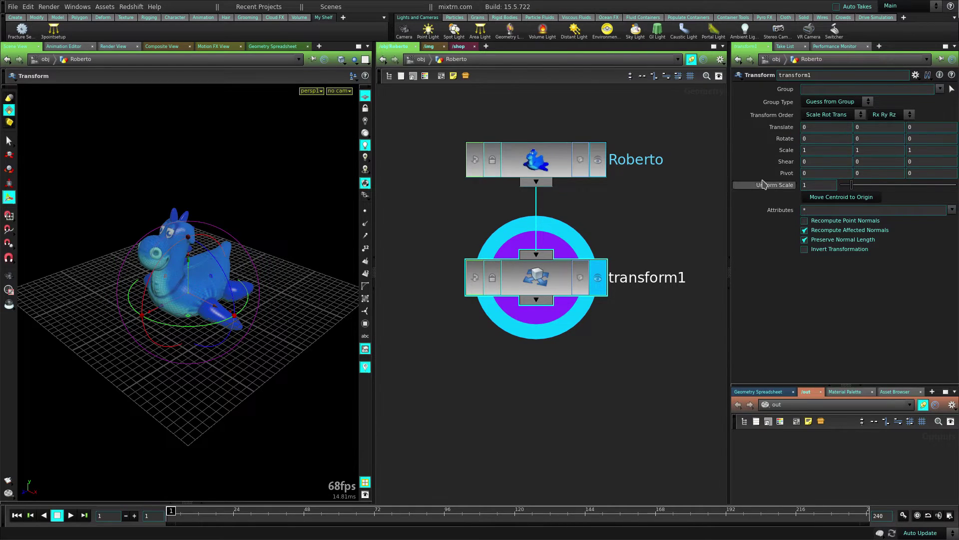
left_click(915, 75)
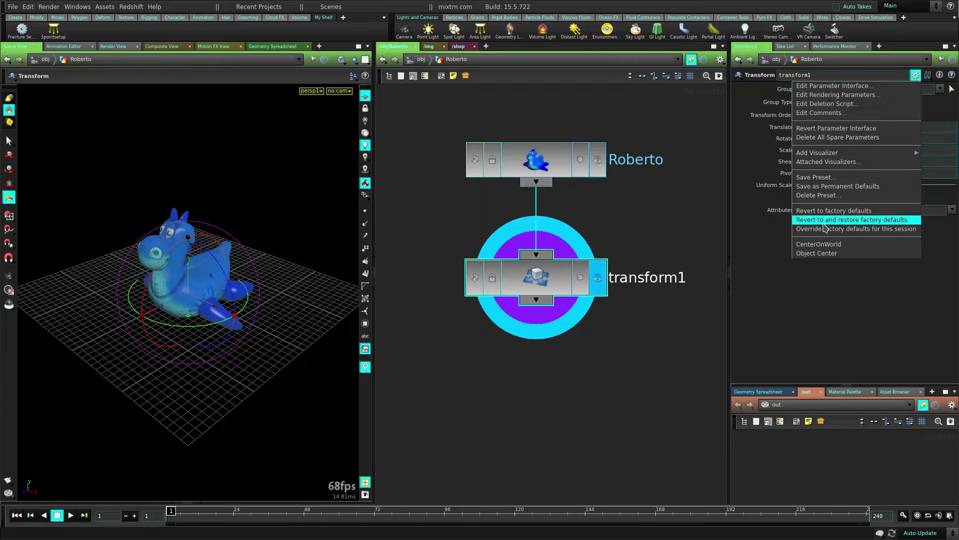
left_click(859, 245)
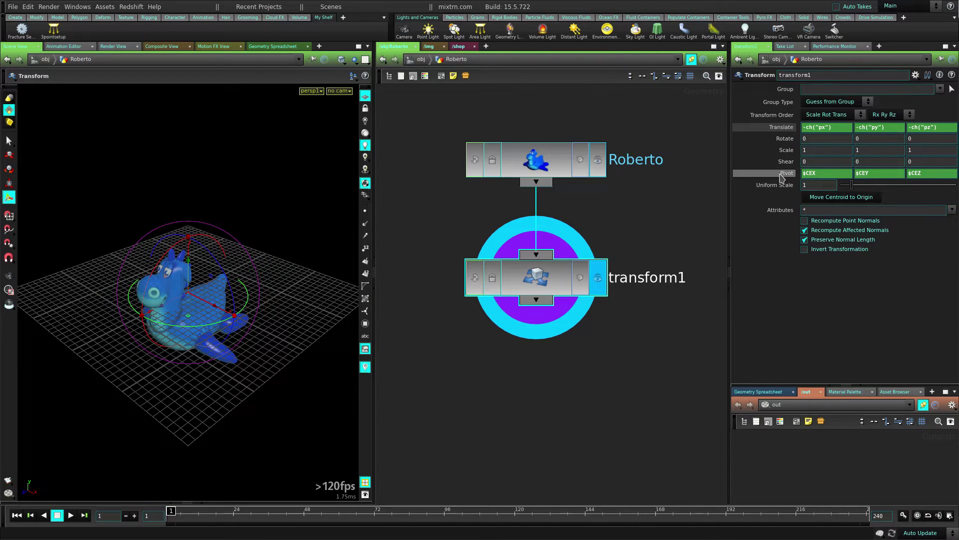
left_click(916, 75)
left_click(820, 254)
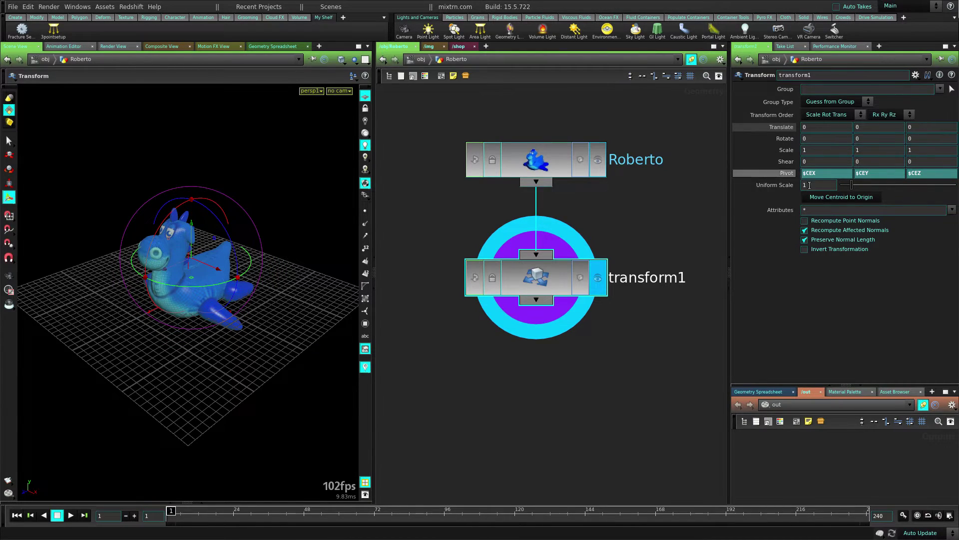
Delete the Pivot channels on transform1 and revert the Pivot values to their defaults
left_click(916, 76)
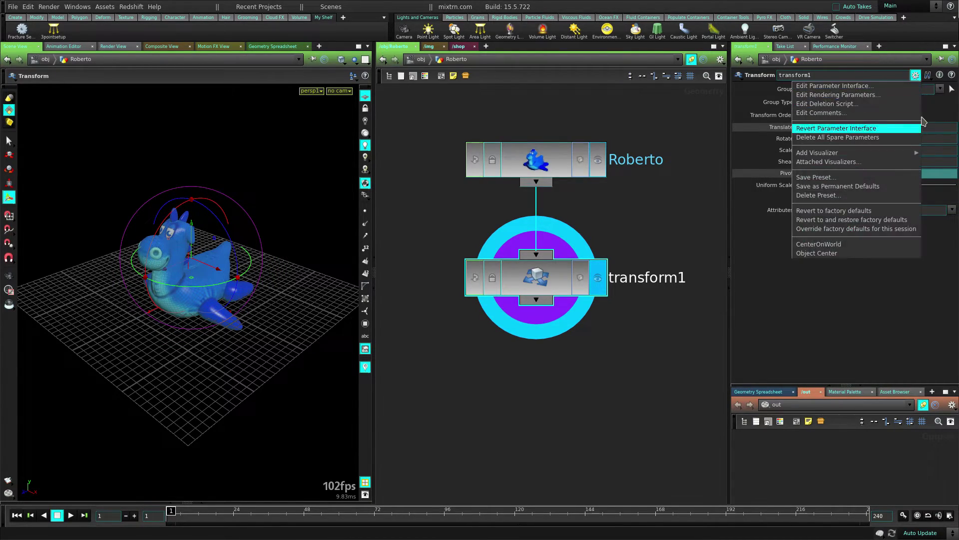
left_click(788, 174)
right_click(788, 174)
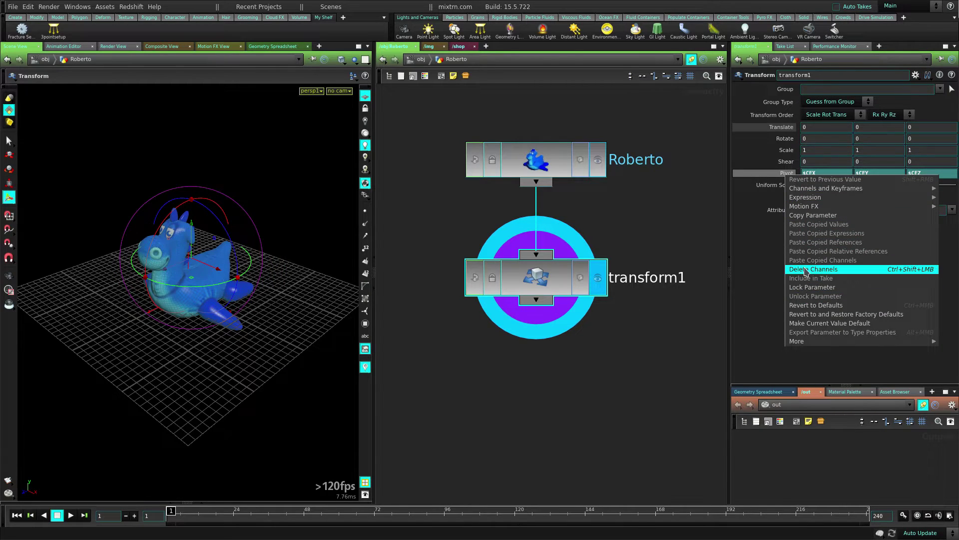
left_click(805, 271)
right_click(787, 174)
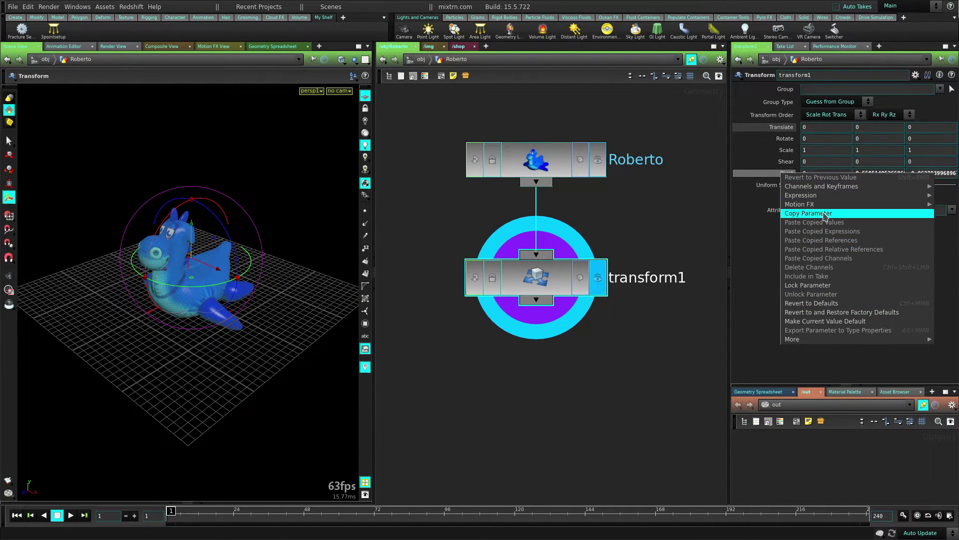
left_click(822, 303)
Set transform1's X rotation to 90 and its Uniform Scale to 0.1
middle_click_drag(817, 137, 855, 102)
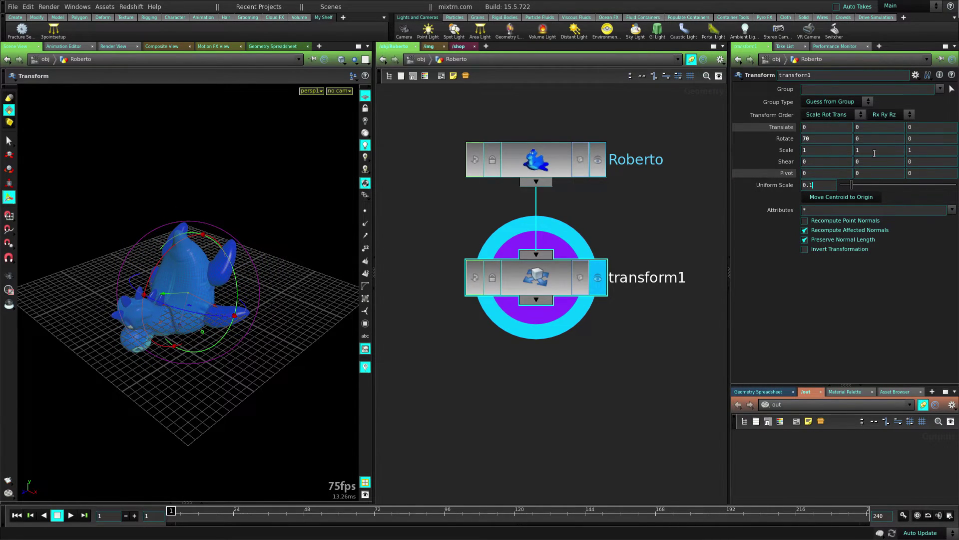
type("0.1")
key("Return")
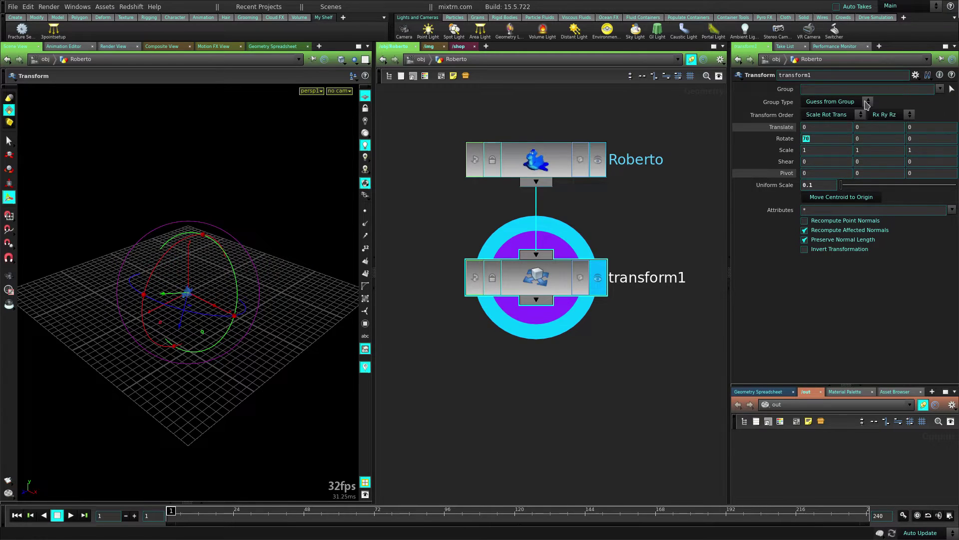
type("90")
key("Return")
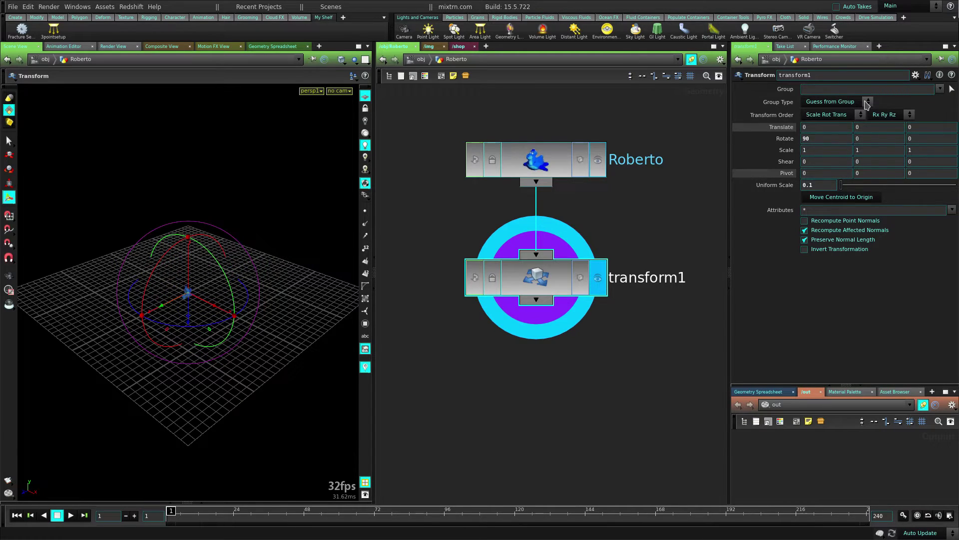
key("space+g")
left_click_drag(175, 273, 240, 322, "alt")
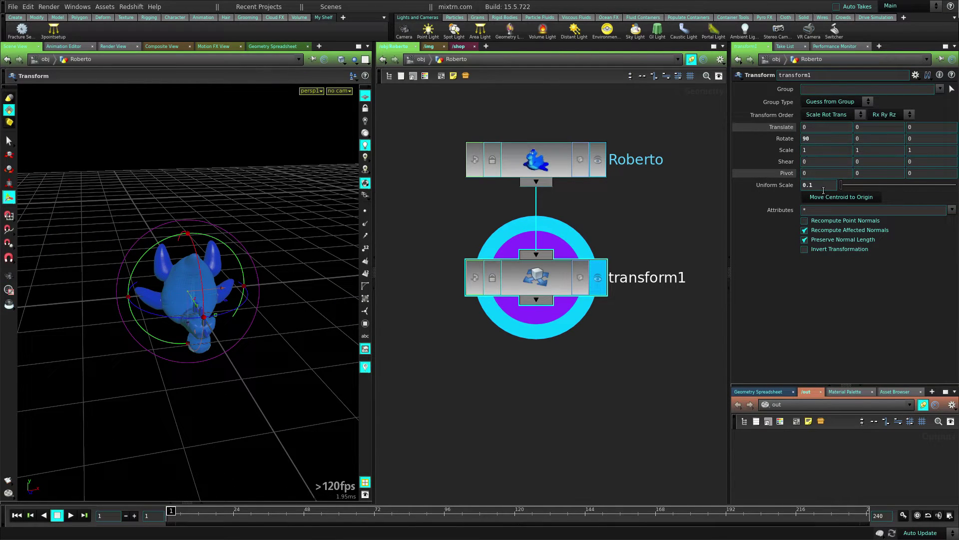
Save transform1's current parameters as a preset named custom_preset in $HOUDINI_USER_PREF_DIR
left_click(915, 75)
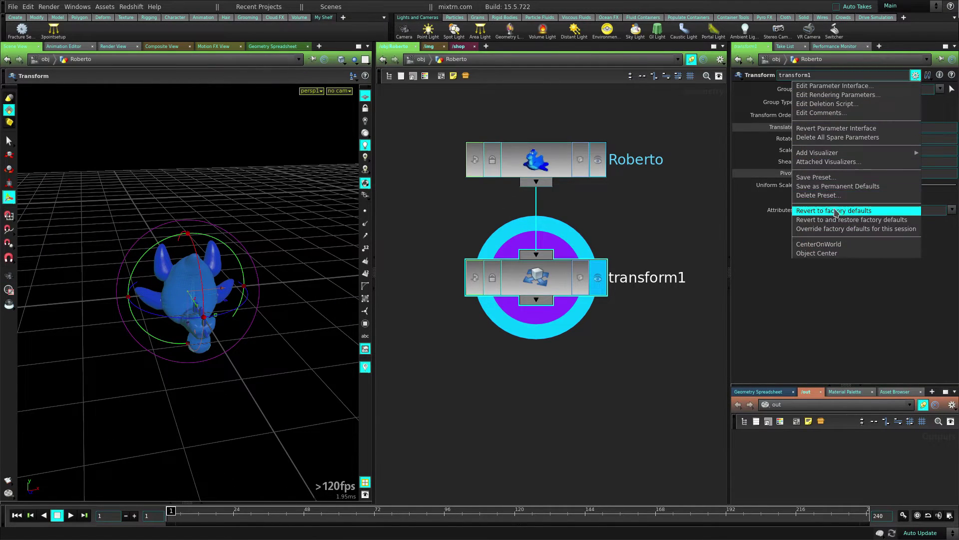
left_click(827, 178)
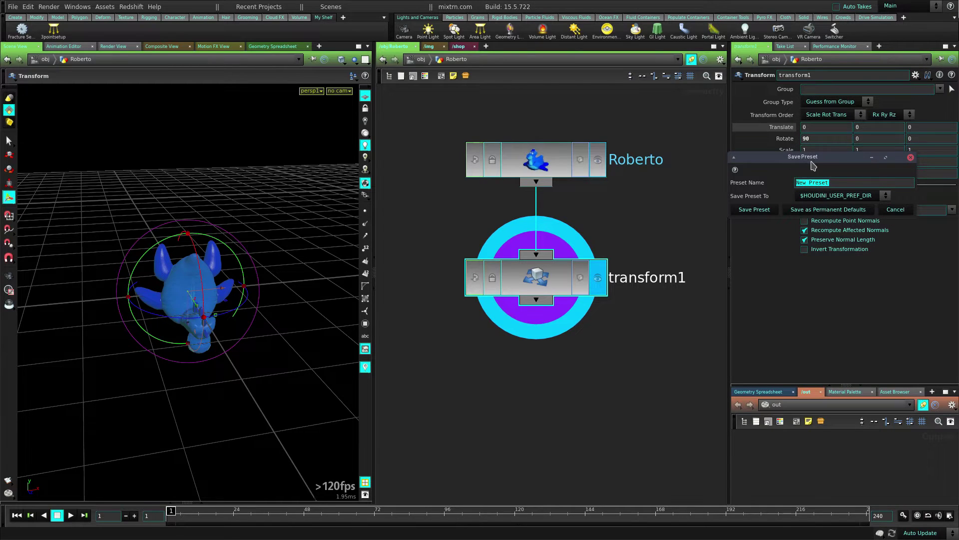
type("custom_preset")
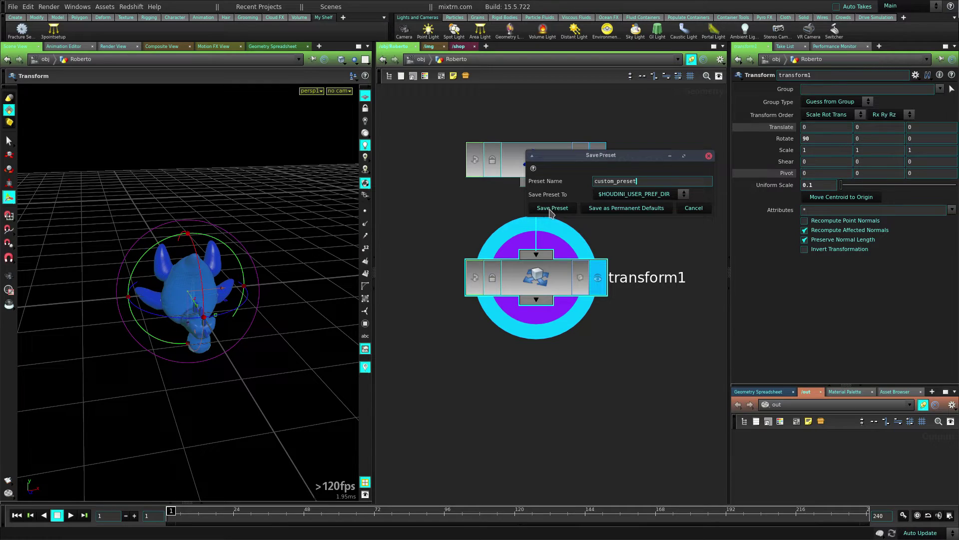
left_click_drag(618, 154, 698, 150)
left_click(630, 206)
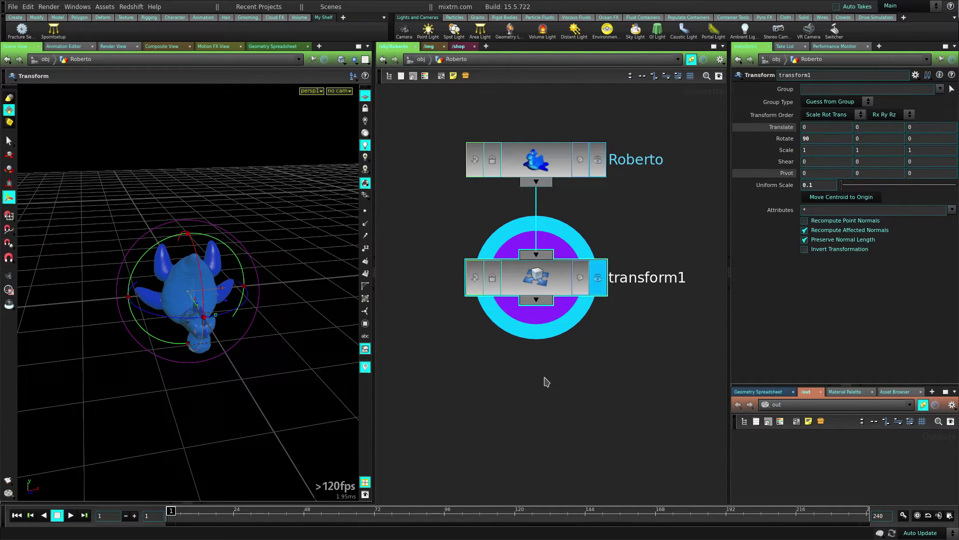
Apply the Object Center preset to transform1, followed by the saved custom_preset
left_click(915, 75)
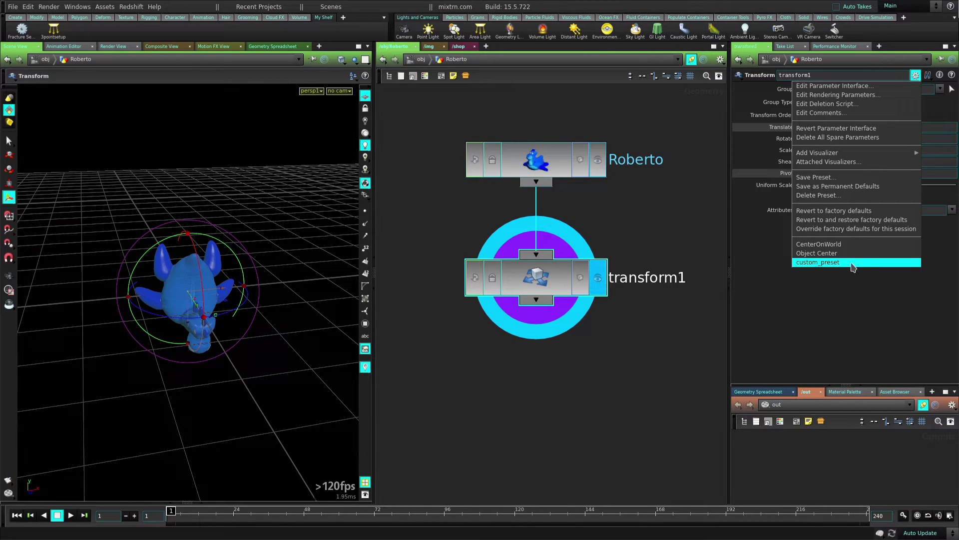
left_click(848, 262)
left_click(915, 75)
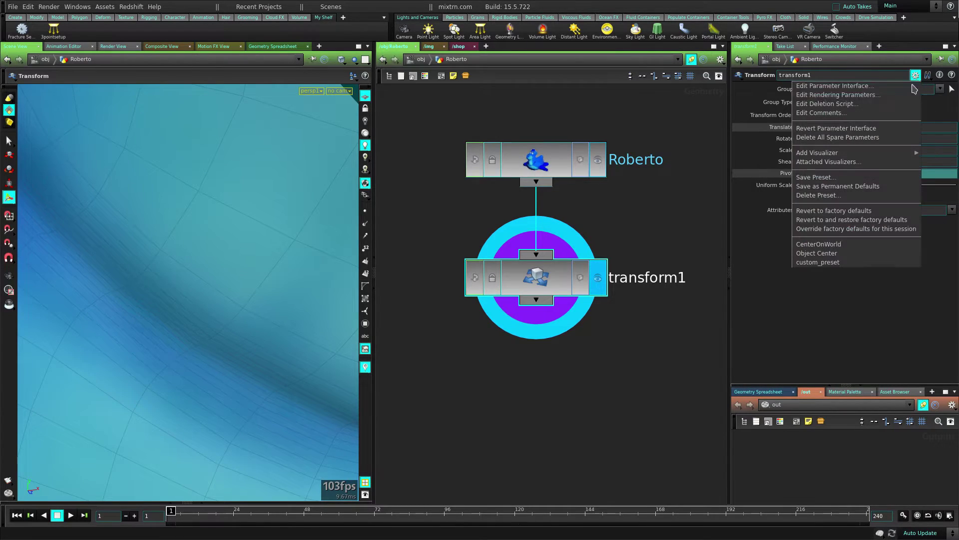
left_click(825, 262)
Add a second Transform node beside transform1 and connect Roberto's output to it
key("Tab")
mouse_move(660, 238)
left_click(745, 229)
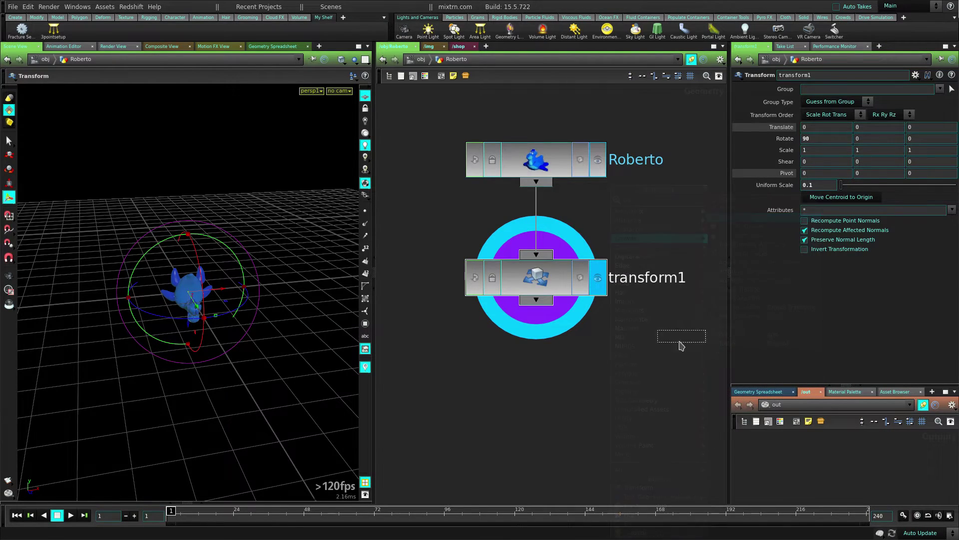
left_click(680, 344)
left_click_drag(536, 181, 675, 322)
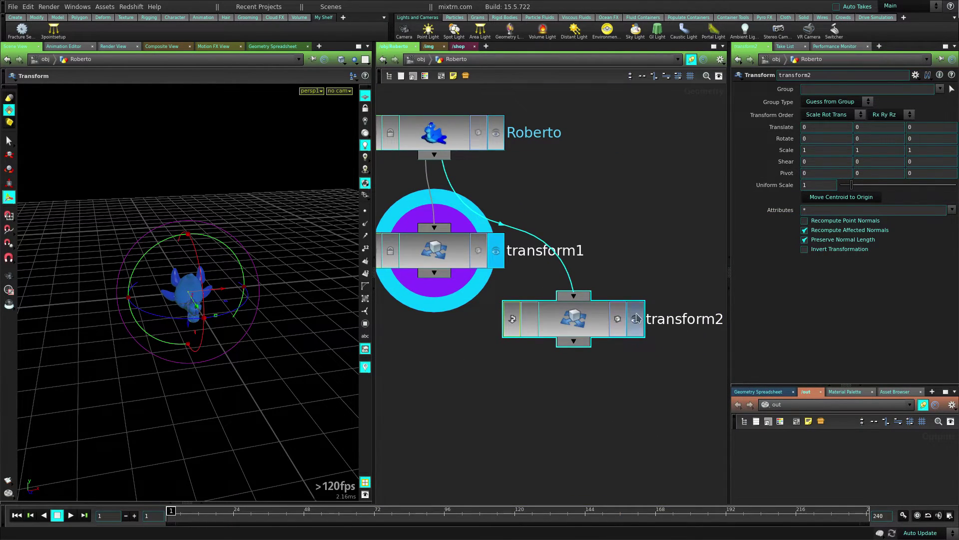
Display the second Transform node's result and apply custom_preset to it
left_click(635, 318)
key("space+h")
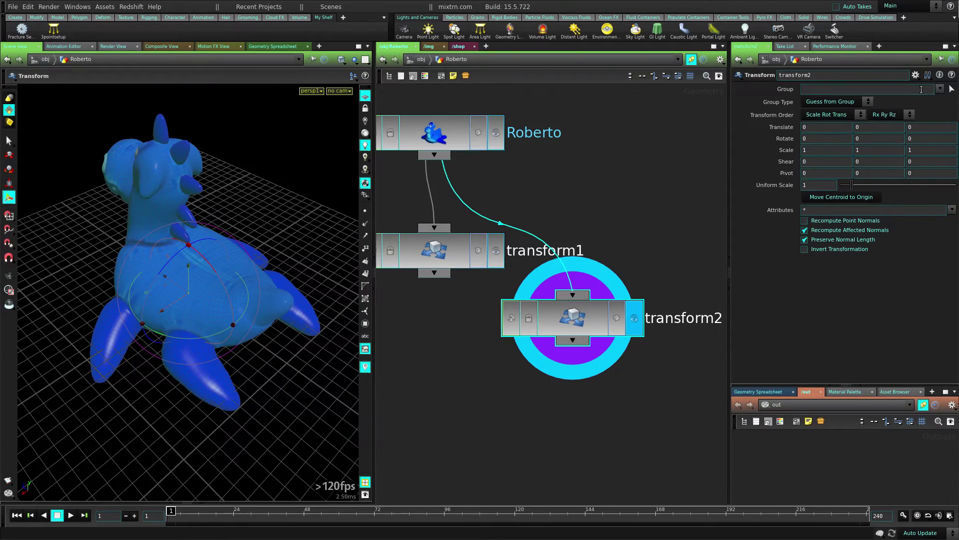
left_click(915, 75)
left_click(850, 262)
left_click_drag(173, 357, 239, 336, "alt")
middle_click_drag(648, 252, 680, 250)
left_click_drag(600, 318, 611, 310)
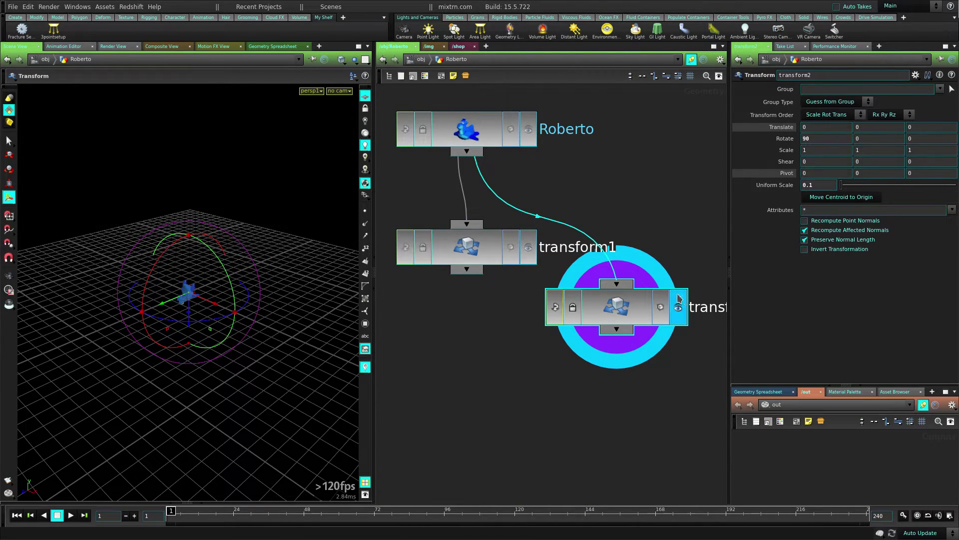
Save transform2's current parameters as the permanent defaults for Transform nodes
left_click(915, 75)
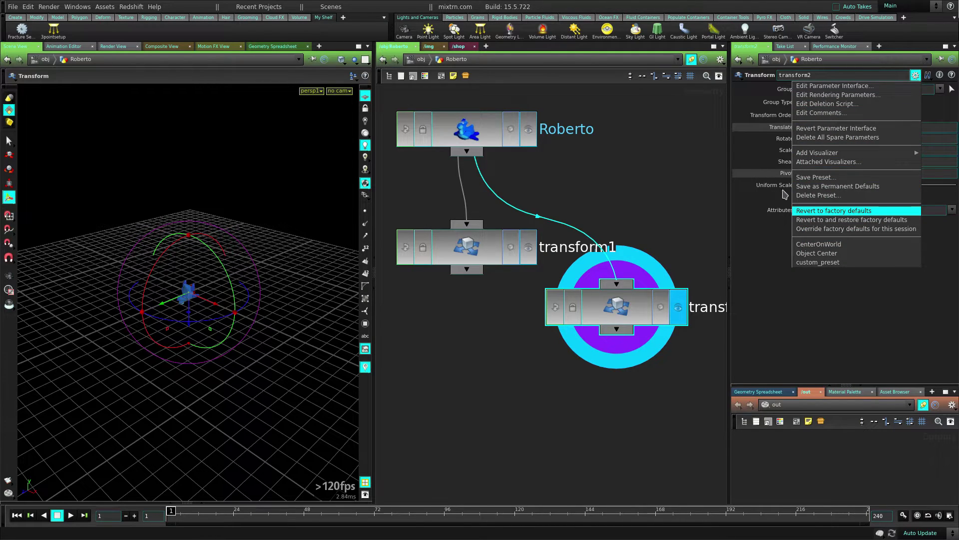
left_click(853, 186)
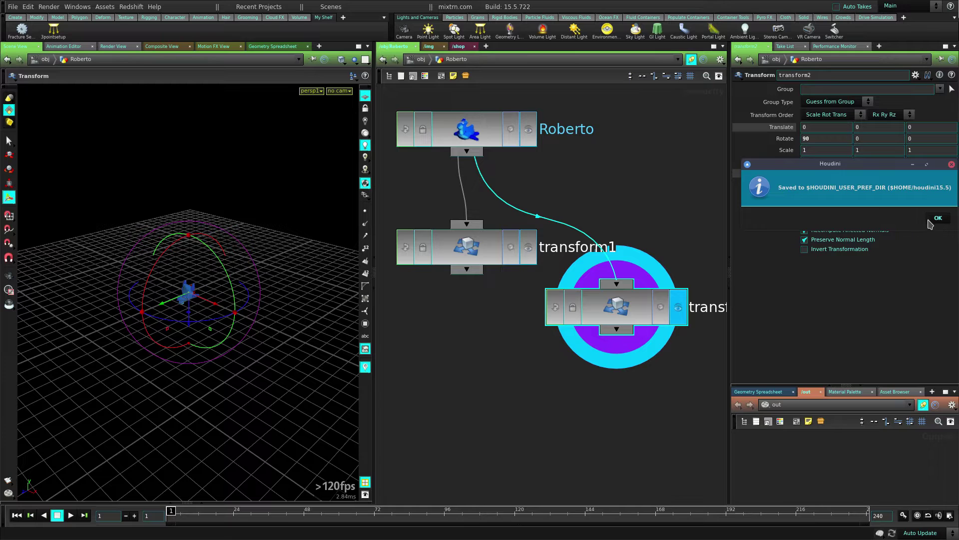
left_click(937, 218)
Add a third Transform node below the others, connect Roberto's output to it and display its result
key("Tab")
type("tra")
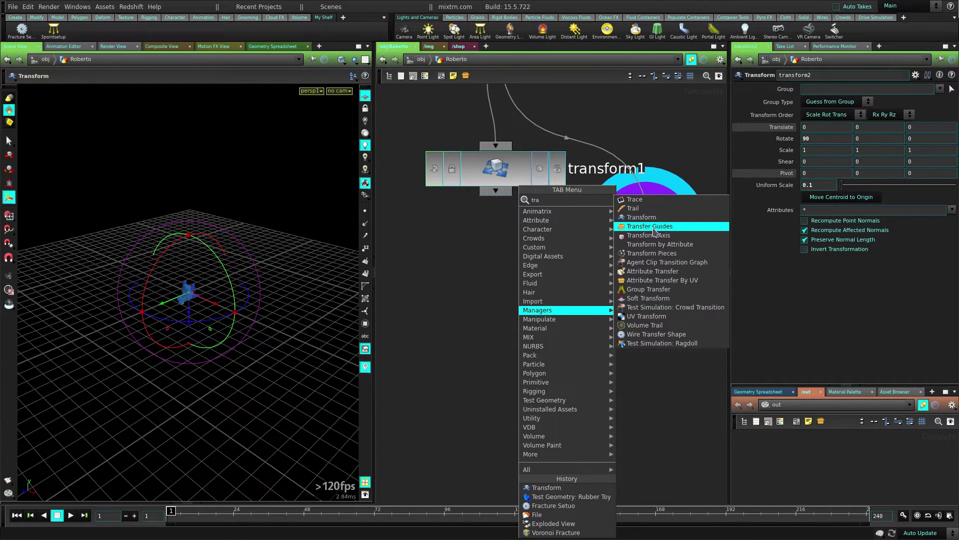
left_click(650, 218)
left_click(472, 357)
middle_click_drag(541, 263, 516, 329)
left_click(530, 115)
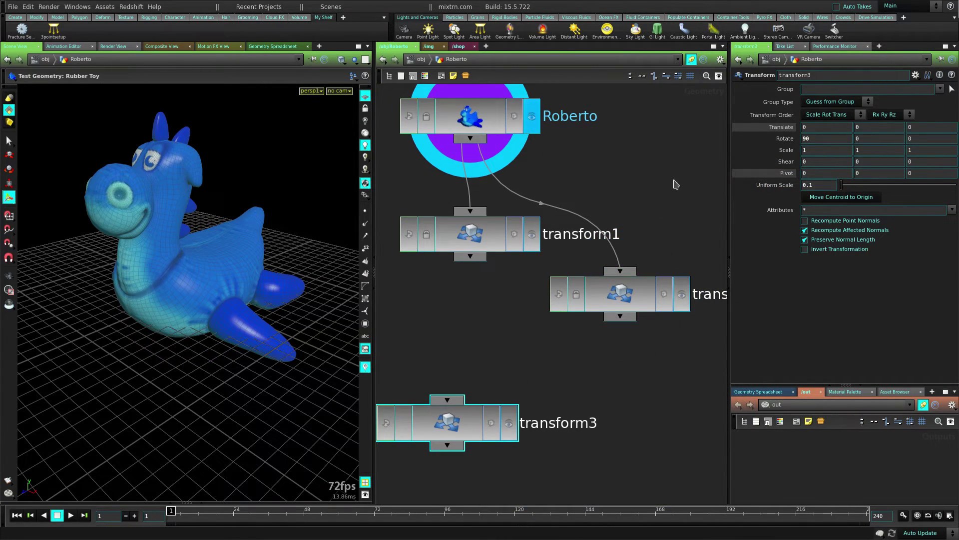
middle_click_drag(677, 192, 705, 161)
left_click_drag(497, 108, 475, 370)
left_click(536, 394)
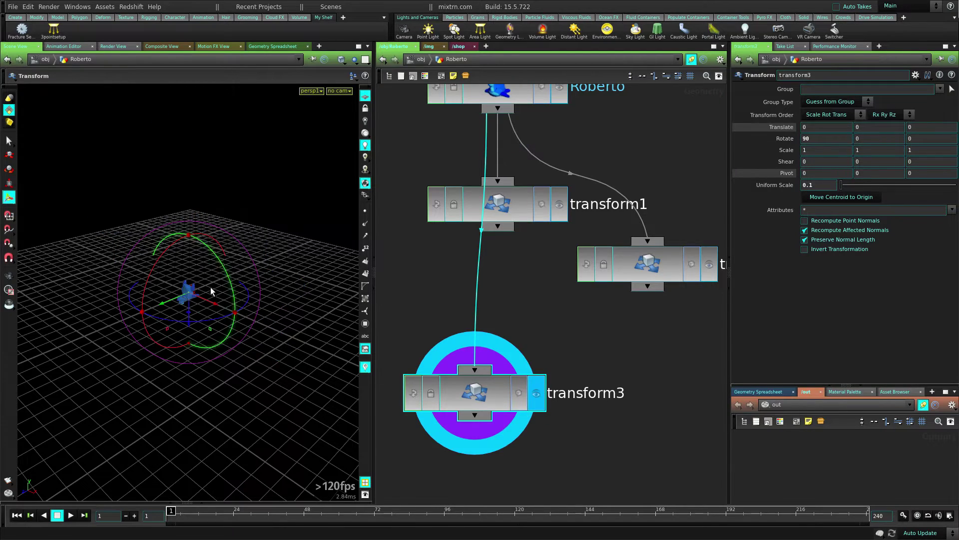
Align the transform3 node beneath transform1 and revert its parameters to factory defaults
middle_click_drag(568, 322, 606, 225)
left_click_drag(466, 296, 489, 294)
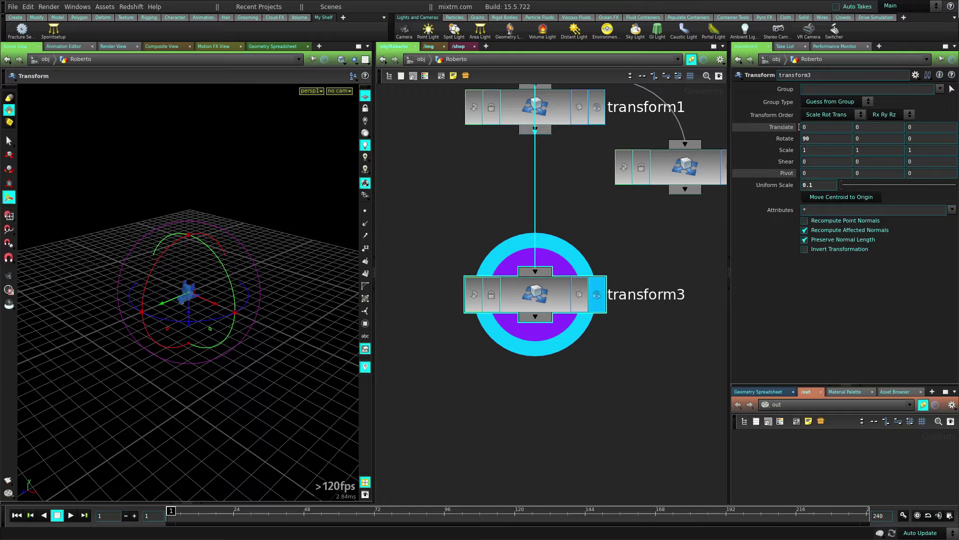
left_click(915, 74)
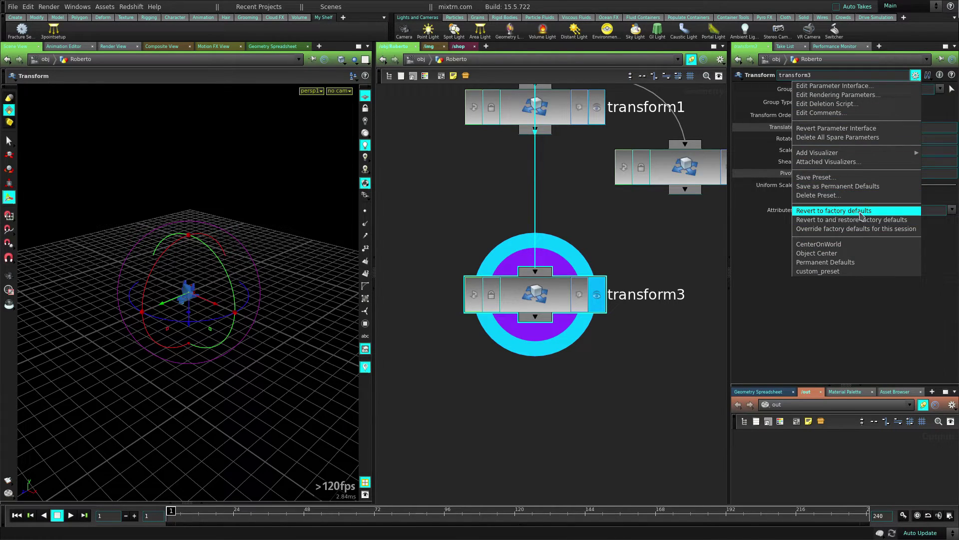
left_click(879, 214)
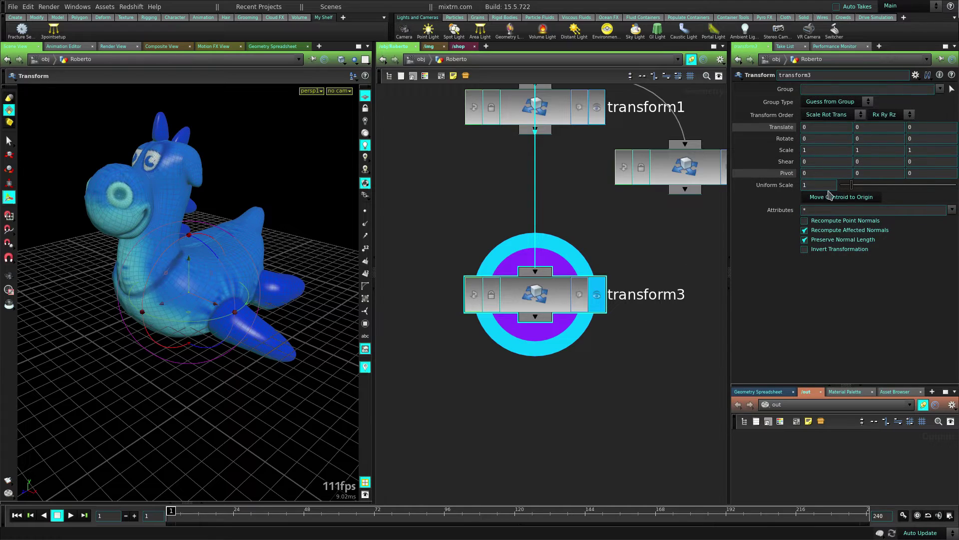
Add a fourth Transform node below transform3, connect Roberto's output to it and display its result
left_click(511, 406)
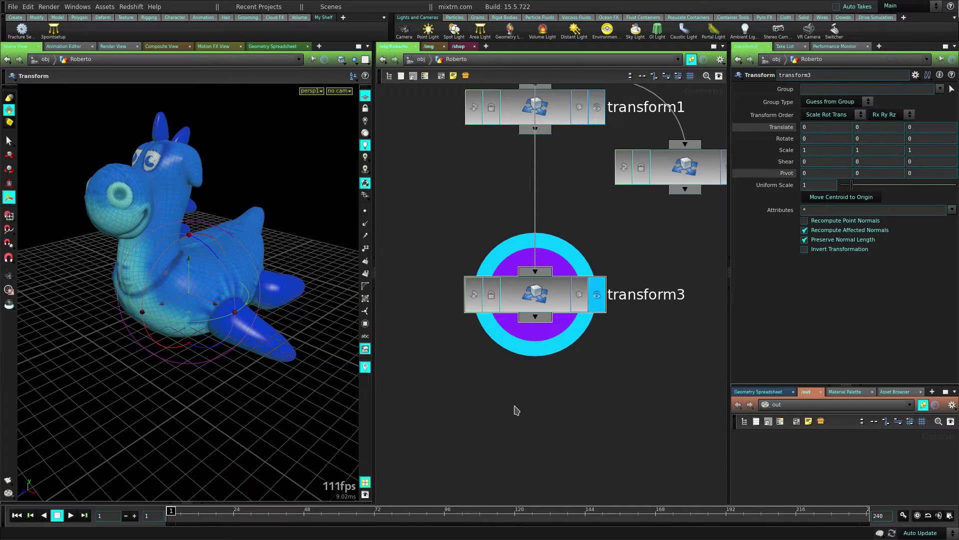
key("Tab")
mouse_move(560, 355)
left_click(640, 217)
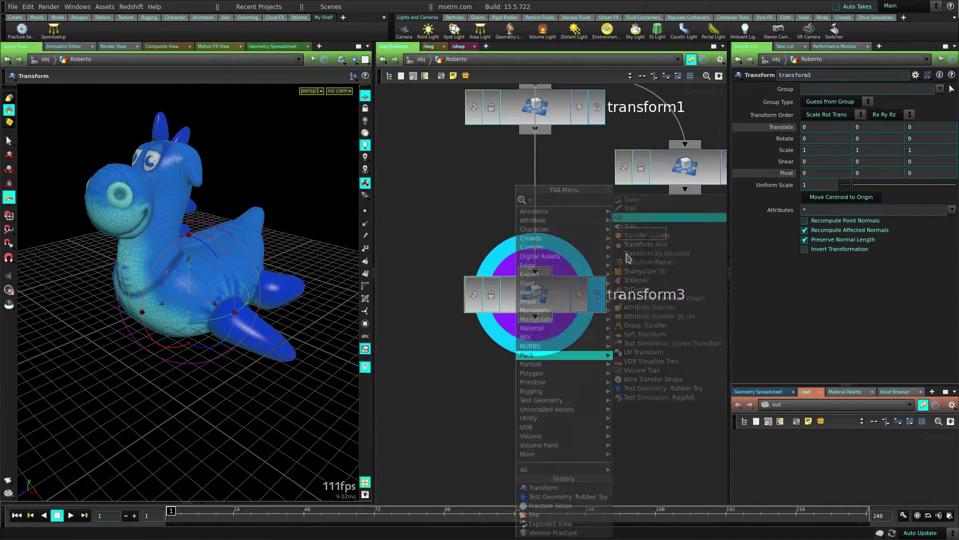
left_click(453, 406)
middle_click_drag(501, 287, 537, 368)
left_click(572, 94)
middle_click_drag(508, 444, 548, 282)
left_click(531, 301)
left_click(591, 324)
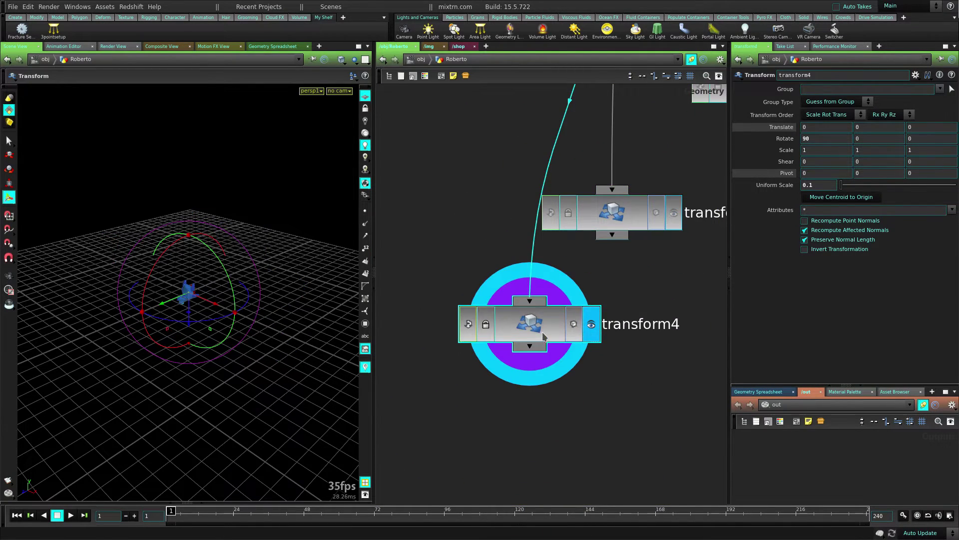
Revert transform4's parameters to factory defaults and restore the factory defaults for Transform nodes
left_click(915, 75)
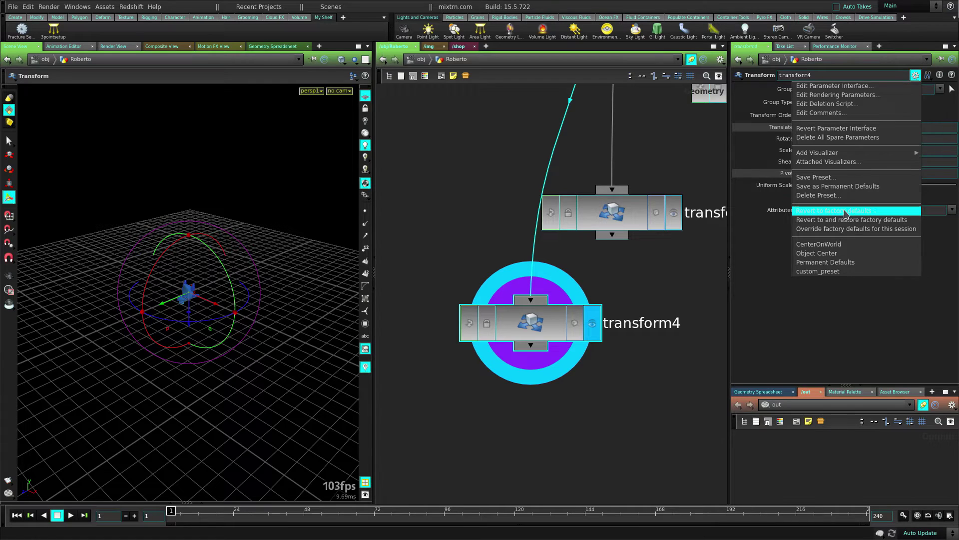
left_click(844, 214)
left_click(915, 75)
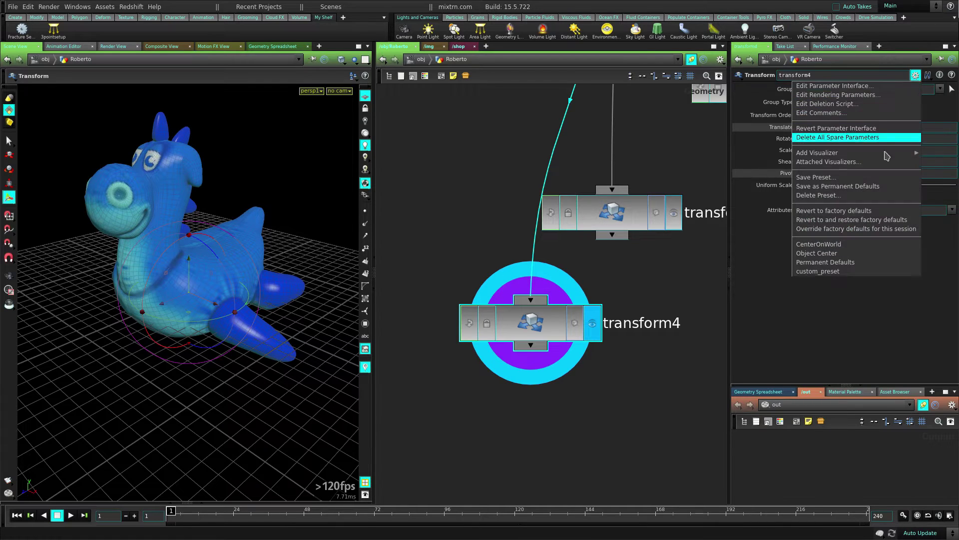
left_click(858, 221)
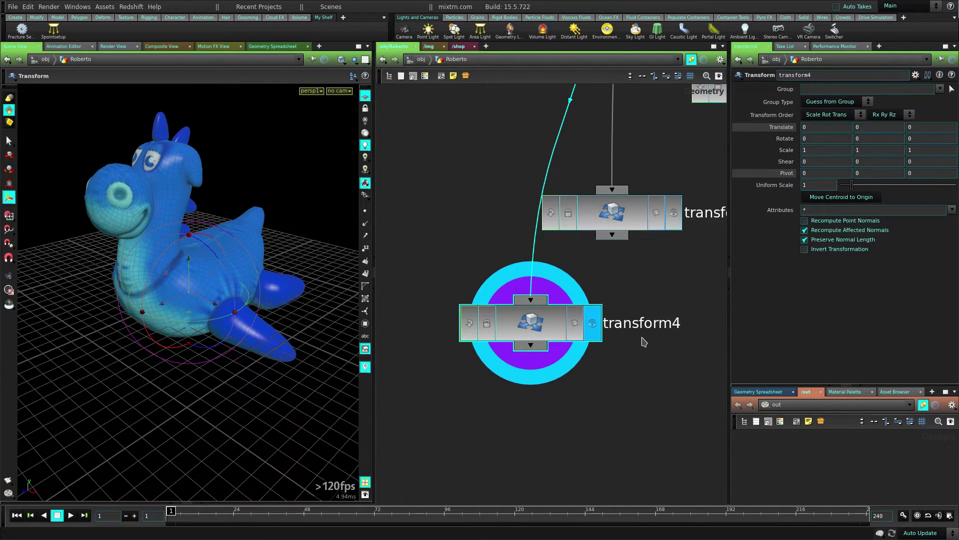
middle_click_drag(461, 165, 514, 303)
left_click(486, 305)
right_click(487, 264)
left_click(484, 259)
middle_click_drag(524, 226, 513, 295)
middle_click_drag(564, 208, 641, 194)
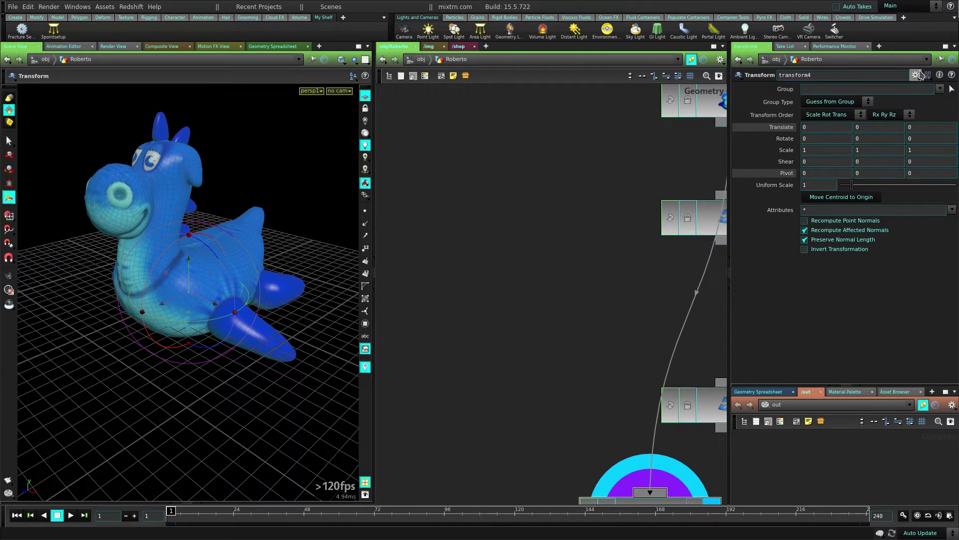
Add a Mantra Surface material to the shop network
left_click(459, 47)
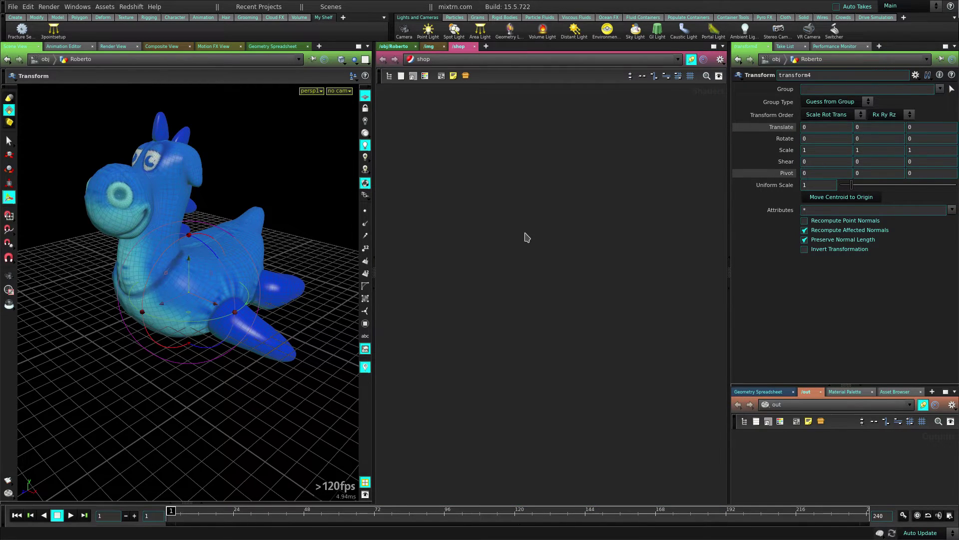
key("Tab")
type("ma")
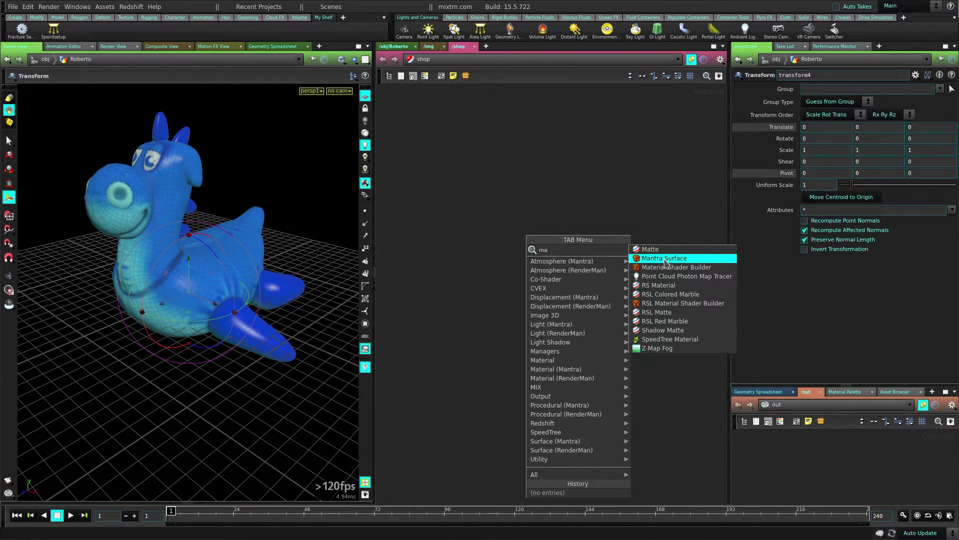
left_click(664, 258)
left_click(559, 263)
Examine the built-in presets available for the Mantra Surface material and move its node slightly in the network
left_click(916, 75)
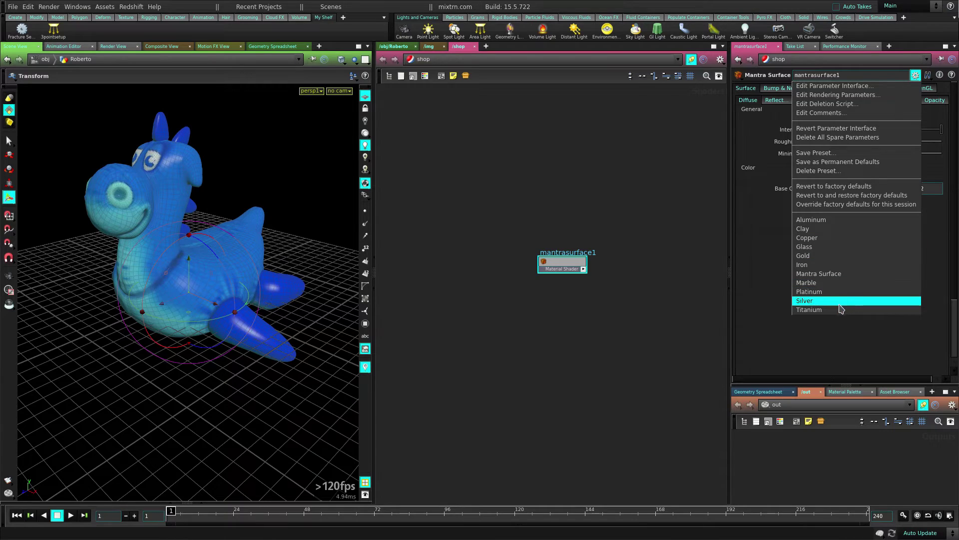
left_click(626, 308)
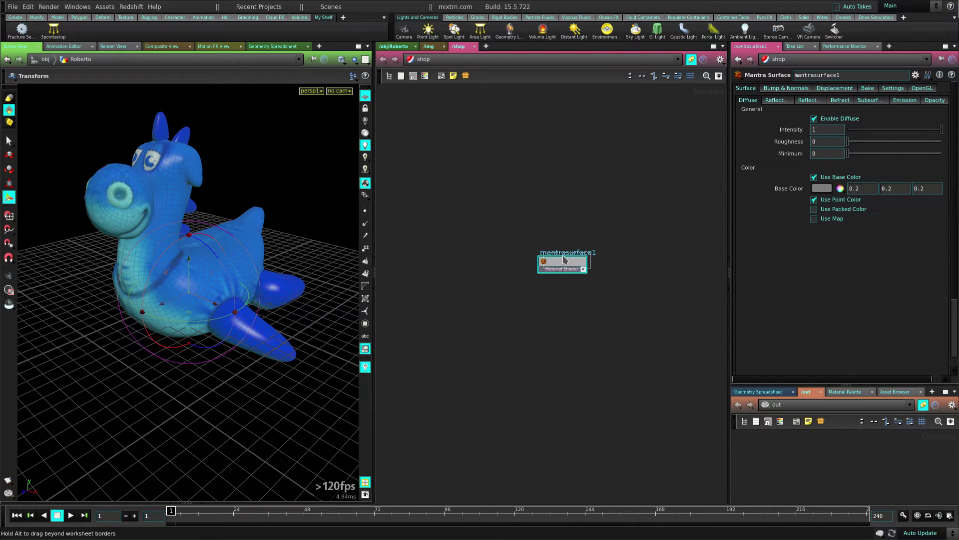
left_click_drag(544, 257, 548, 253)
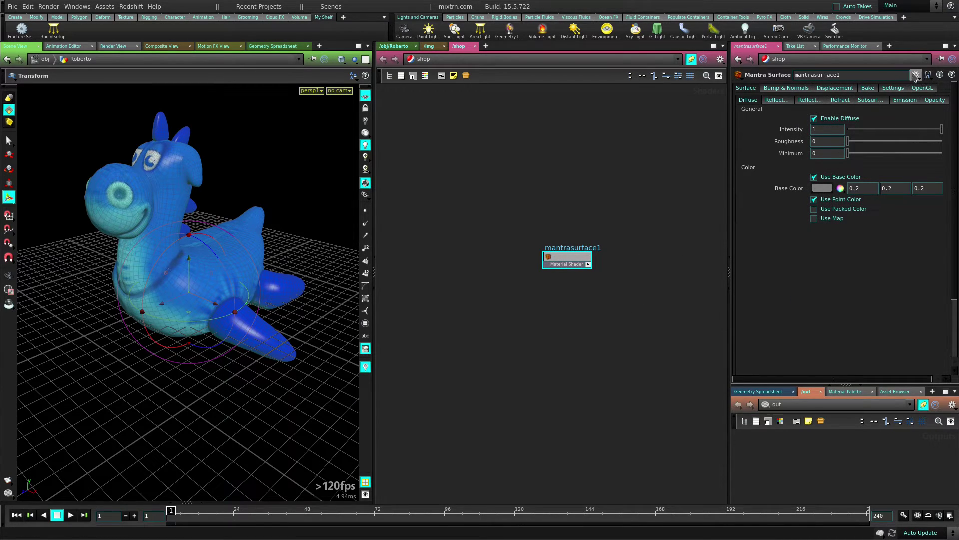
left_click_drag(551, 257, 546, 238)
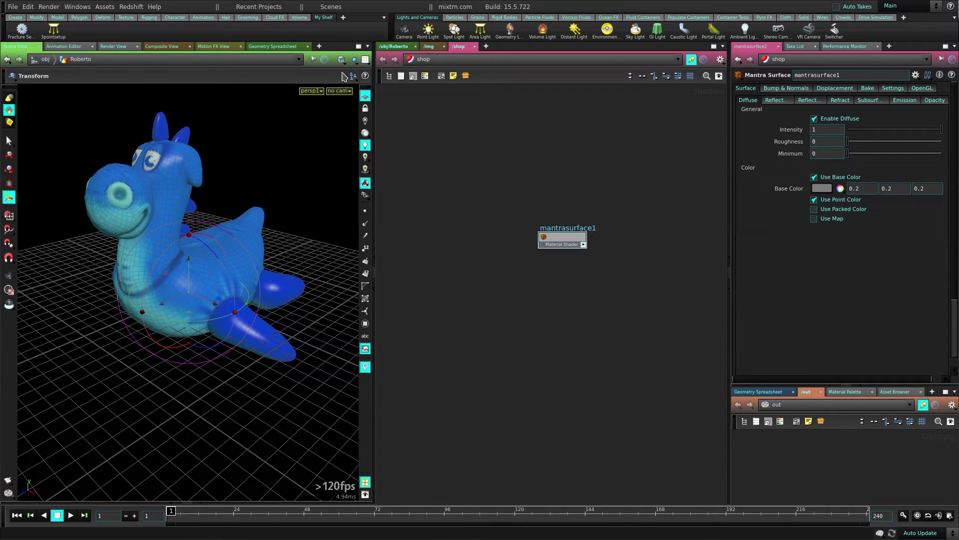
Return to the object level of the scene and delete the Roberto object
left_click(394, 46)
scroll(529, 234, "down", 4)
scroll(535, 224, "up", 4)
scroll(536, 228, "down", 5)
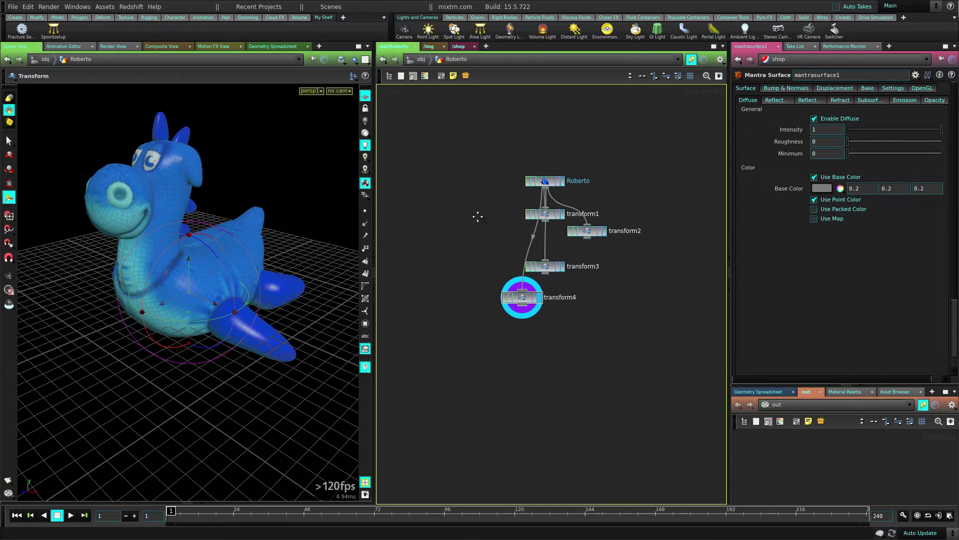
left_click(415, 60)
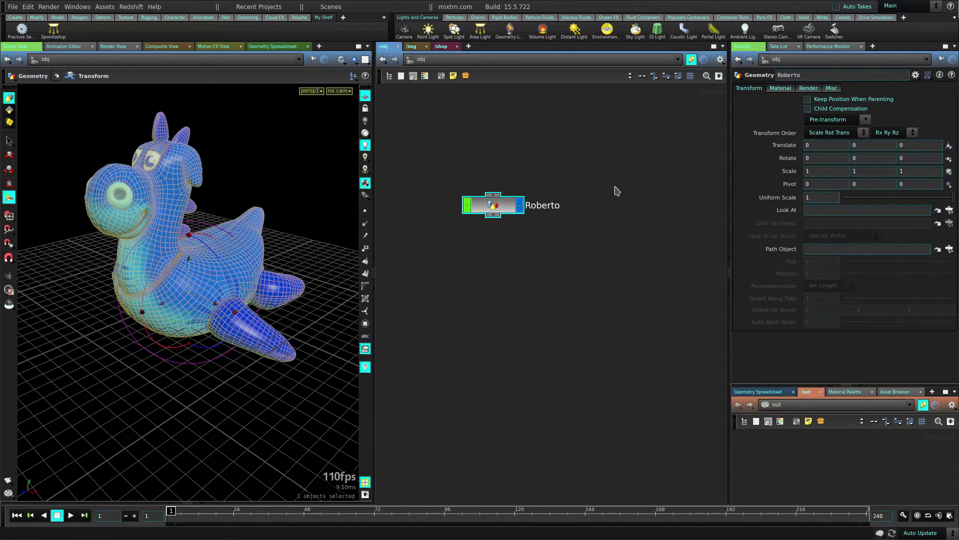
key("Delete")
Add a Geometry object to the emptied scene at object level
key("Tab")
type("ge")
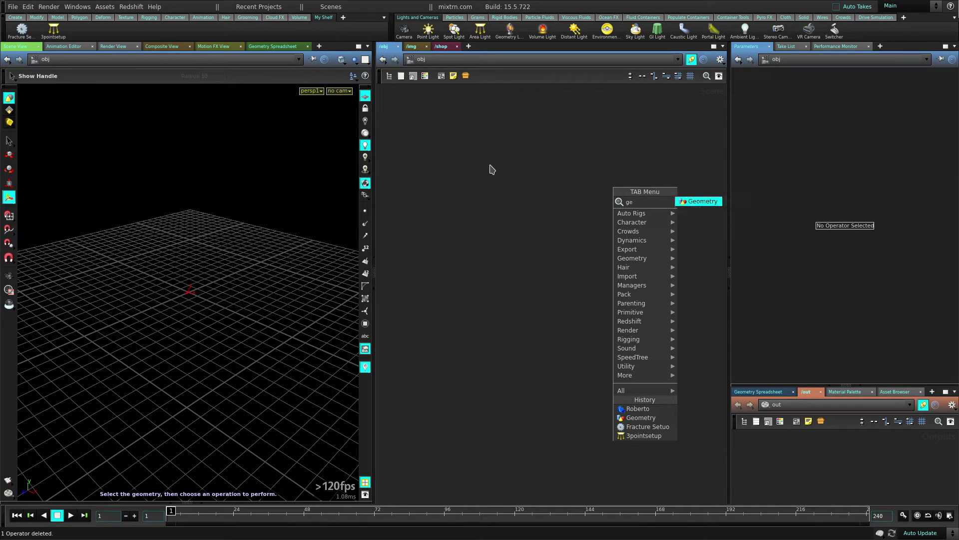
left_click(699, 201)
left_click(501, 228)
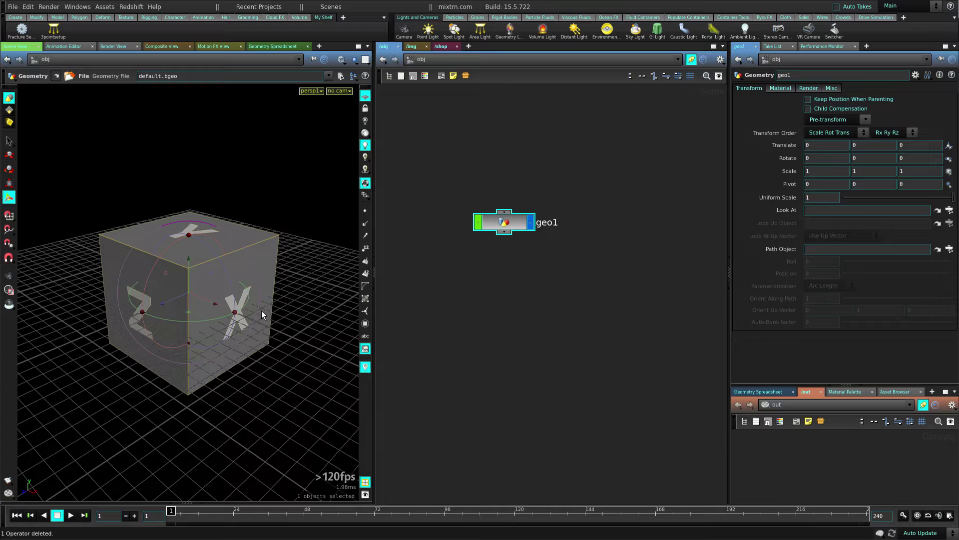
Enter the new Geometry object, reposition its File node and select the default.bgeo geometry file name
double_click(507, 223)
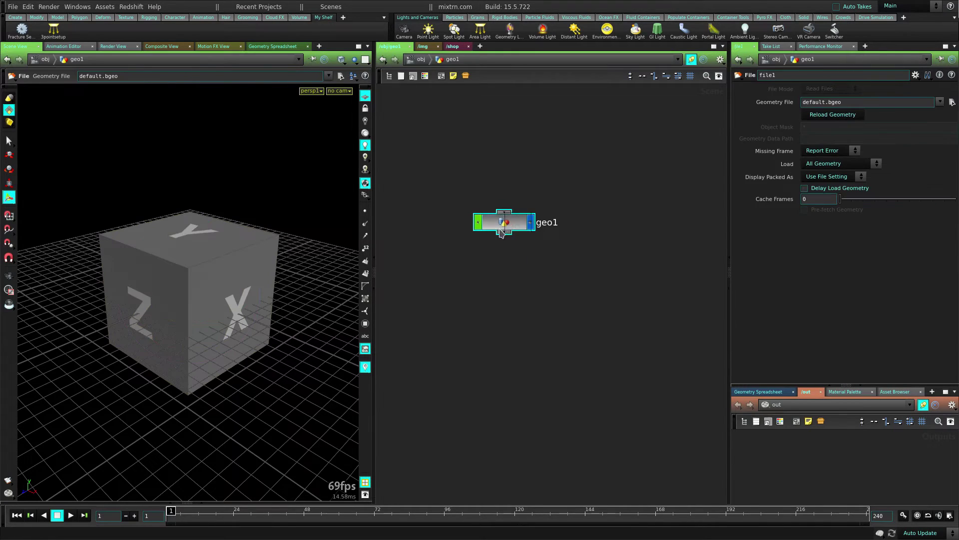
left_click_drag(516, 221, 521, 235)
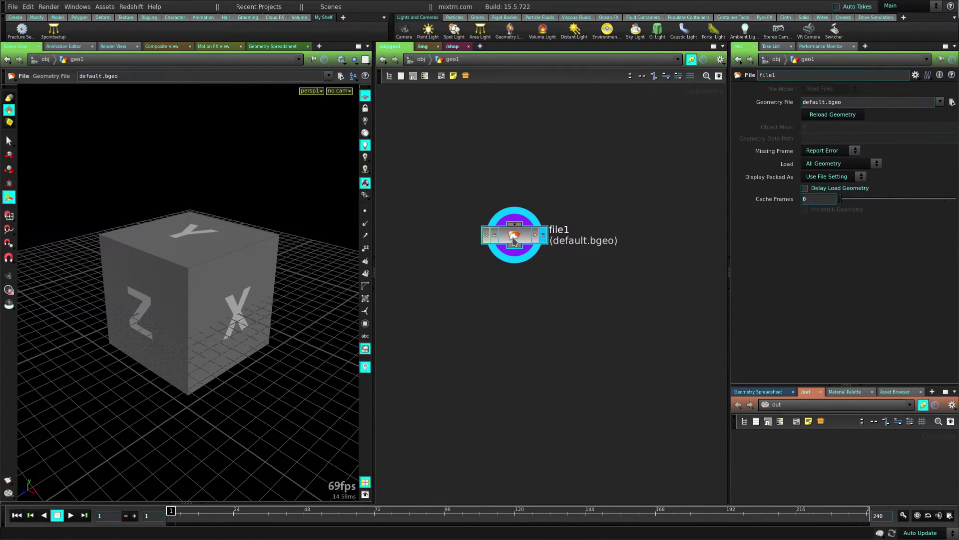
left_click_drag(857, 102, 746, 105)
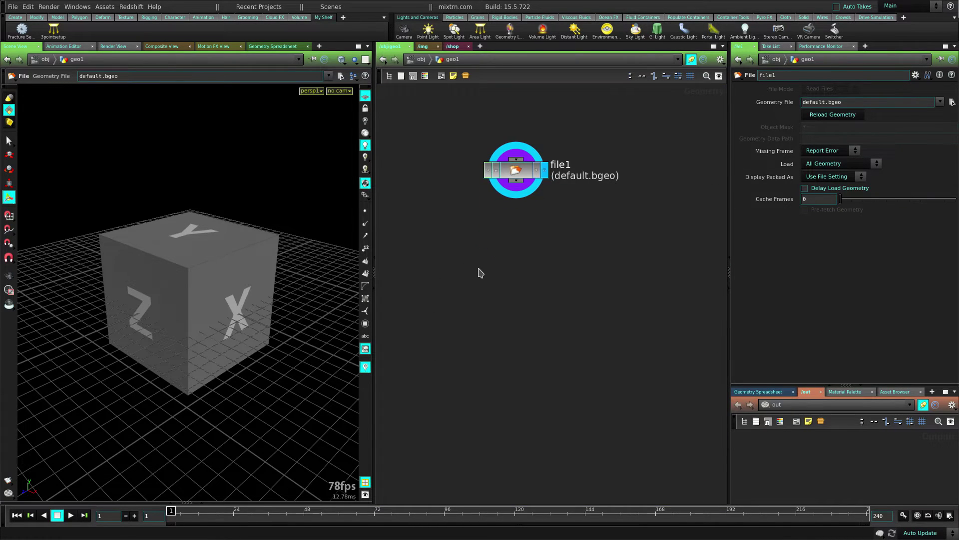
Add a Test Geometry: Rubber Toy node below the File node
key("Tab")
type("ri")
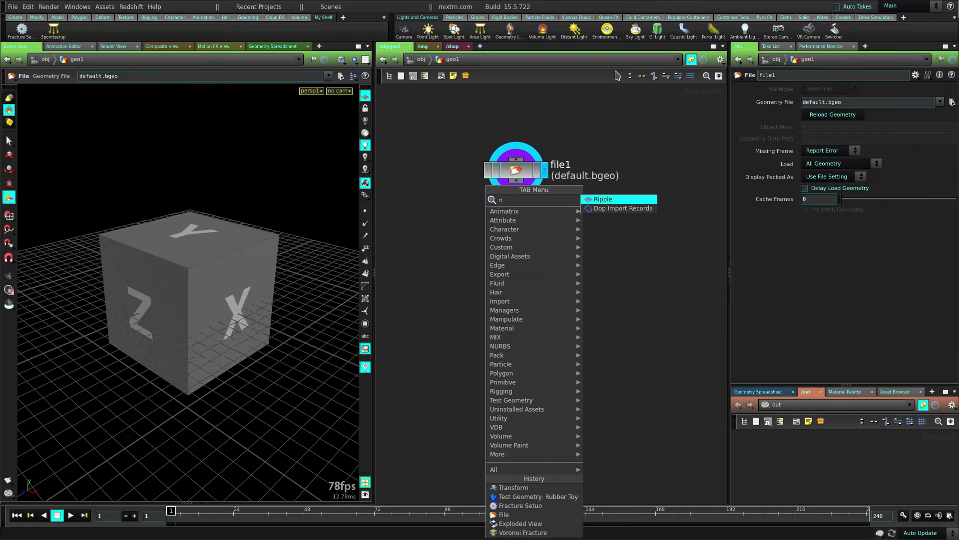
left_click(538, 496)
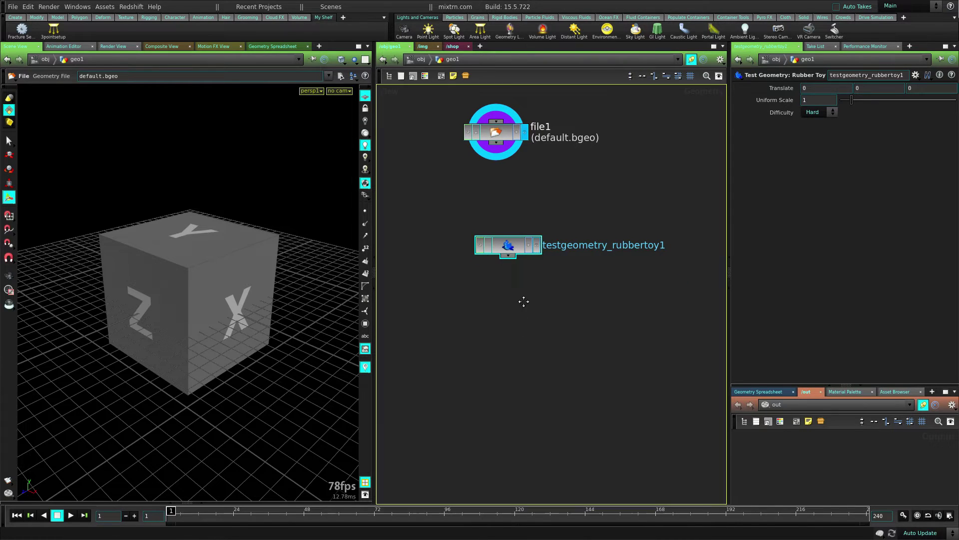
Add a ROP Output Driver node, connect the rubber toy's output to it and display the rubber toy
key("Tab")
type("rop")
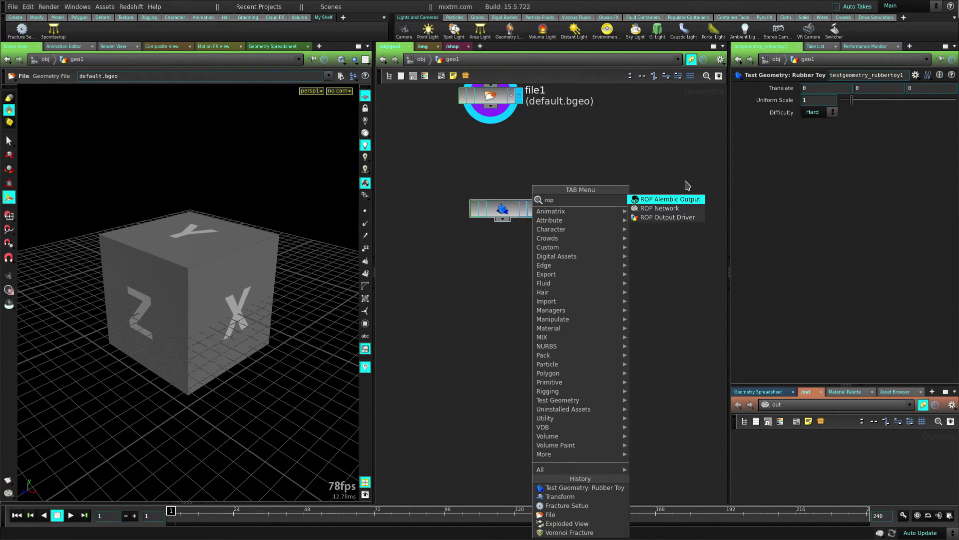
left_click(652, 218)
left_click(608, 295)
left_click_drag(503, 220, 575, 293)
key("l")
left_click_drag(523, 278, 546, 276)
left_click(480, 197)
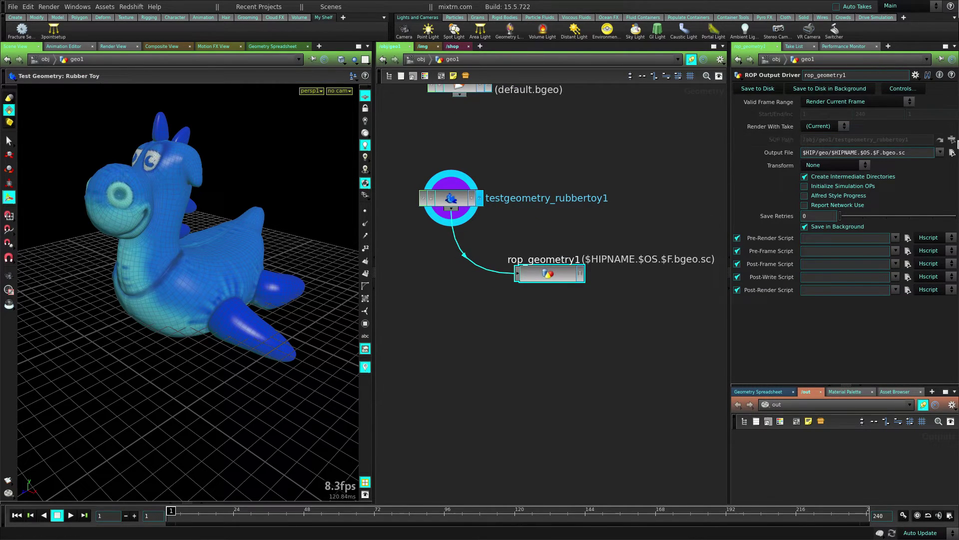
Browse for the ROP Output Driver's output file and create a geo folder inside $HOME/houdini15.5
left_click(952, 152)
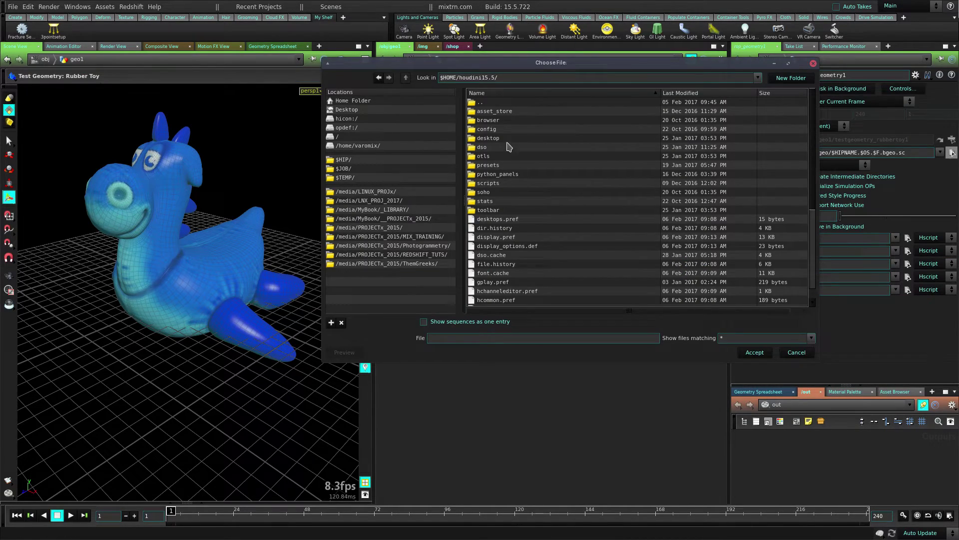
left_click_drag(483, 78, 460, 80)
left_click(791, 80)
key("Return")
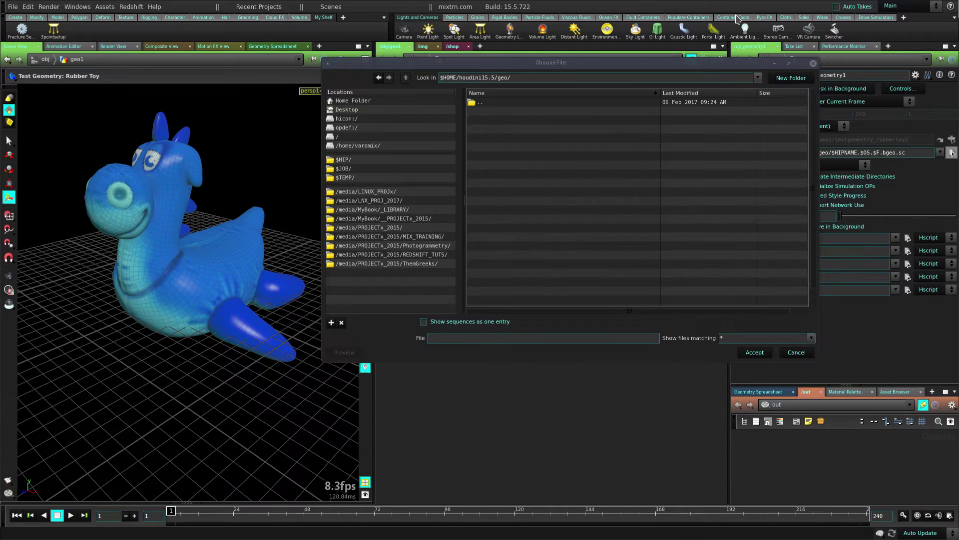
Set the ROP Output Driver's output file to $HOME/houdini15.5/geo/default.bgeo and deselect the node
left_click(509, 335)
left_click_drag(482, 339, 415, 341)
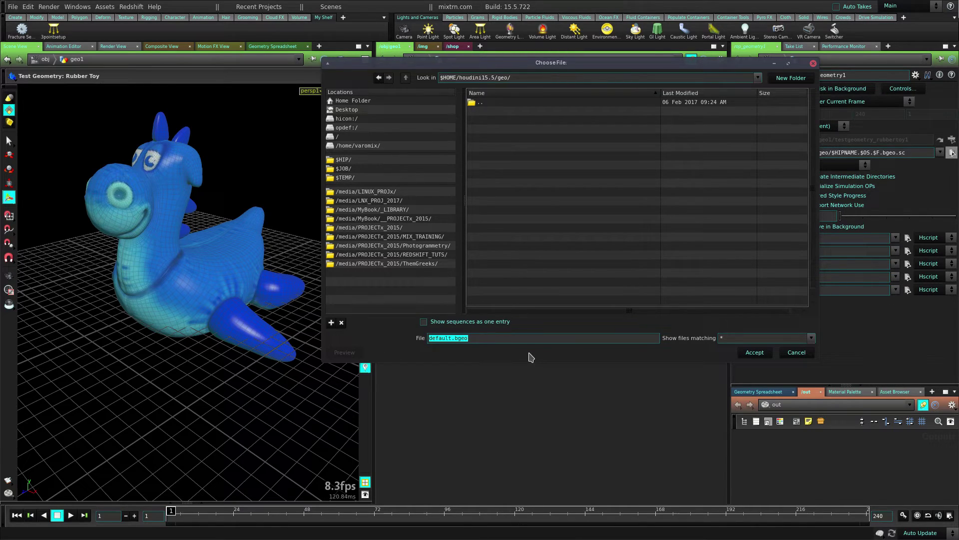
left_click(755, 353)
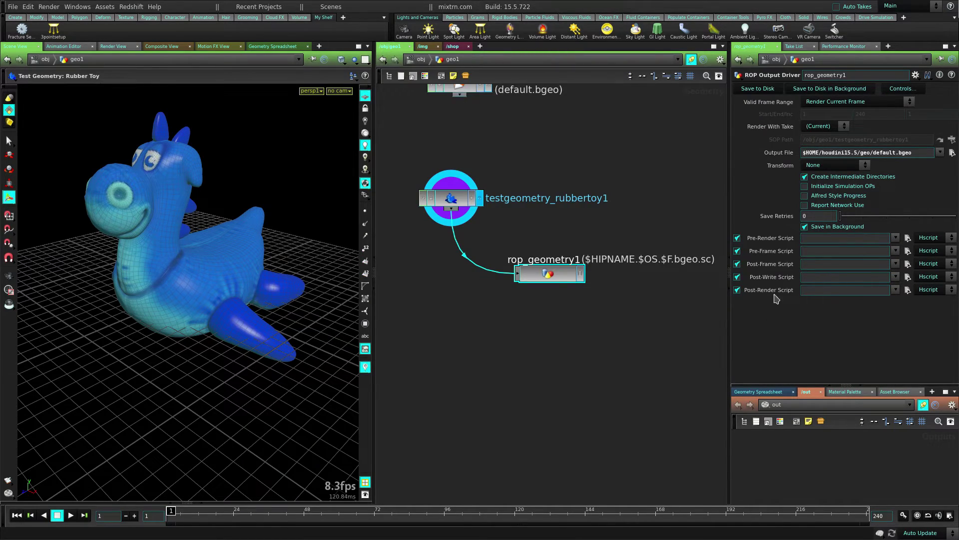
left_click(614, 332)
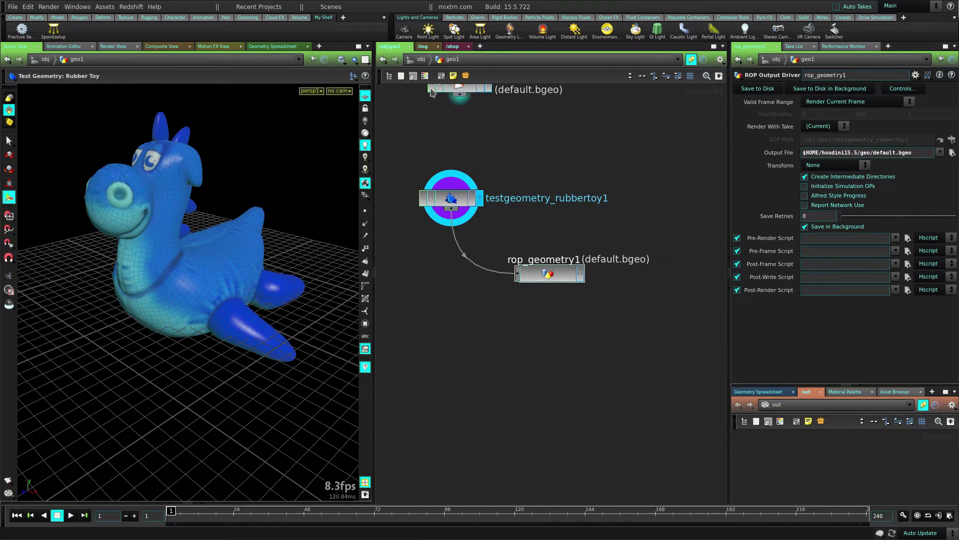
Return to the object level and add a second Geometry object below geo1
key("u")
key("Tab")
type("ge")
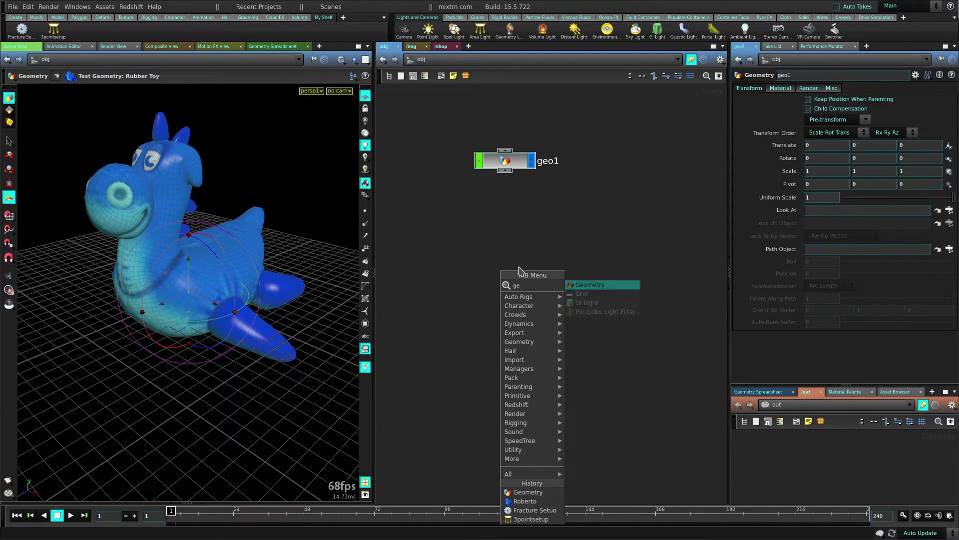
left_click(598, 287)
left_click(538, 249)
Delete the geo1 object and reposition the remaining geo2 object
left_click(531, 162)
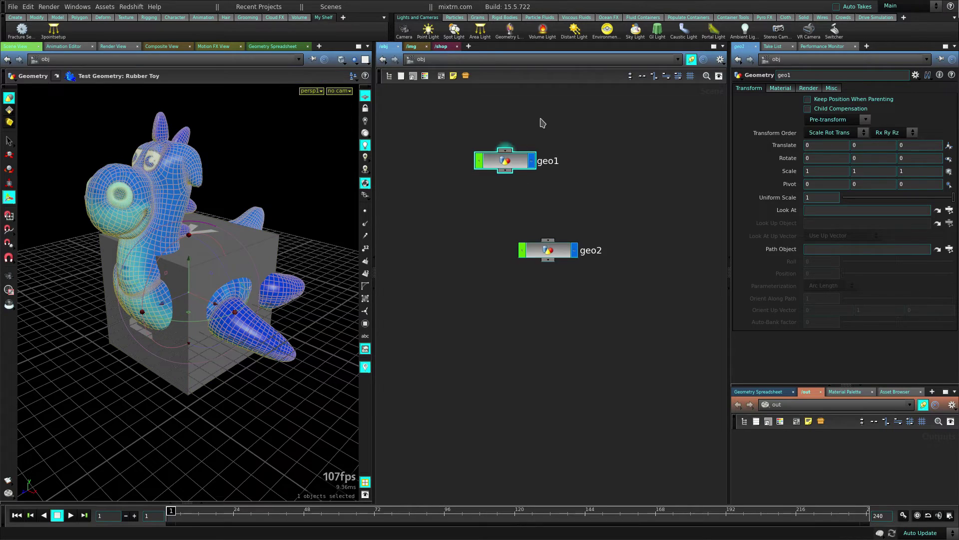
key("Delete")
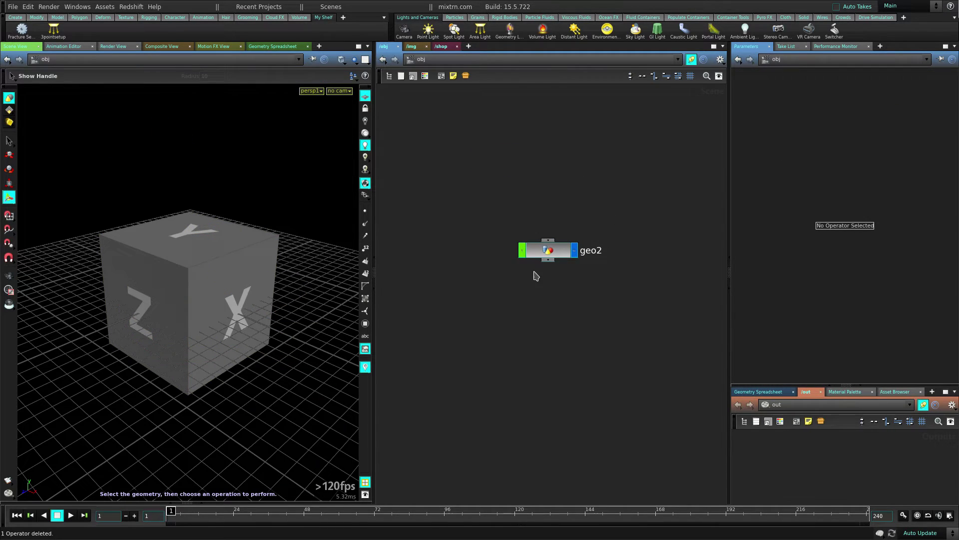
left_click_drag(549, 252, 541, 215)
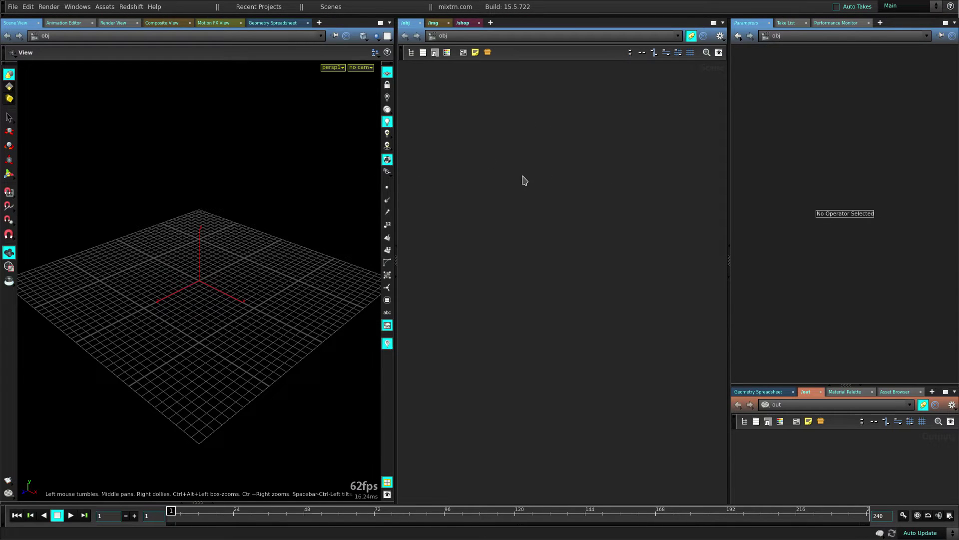
Add a Geometry object to the new empty scene and inspect the geometry it loads by default
key("Tab")
type("geo")
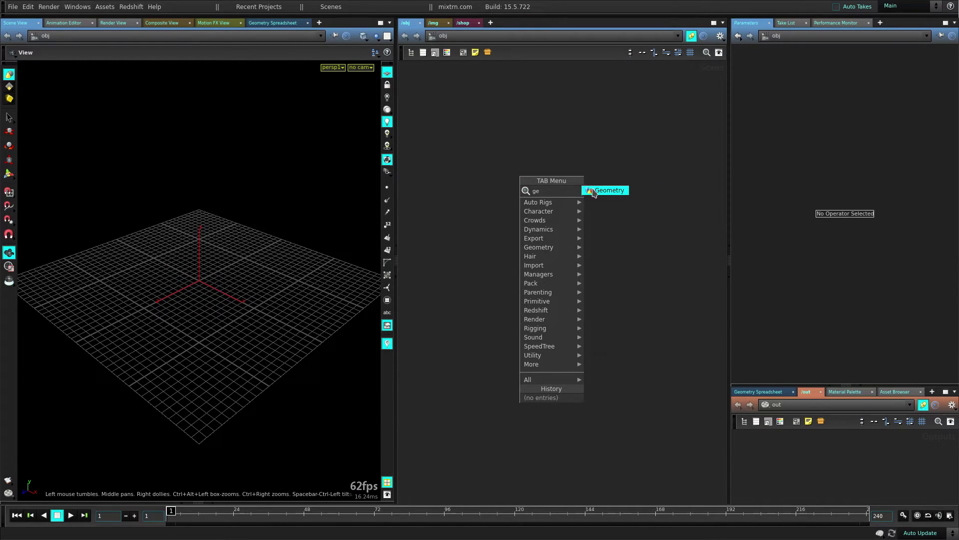
key("Return")
left_click(521, 179)
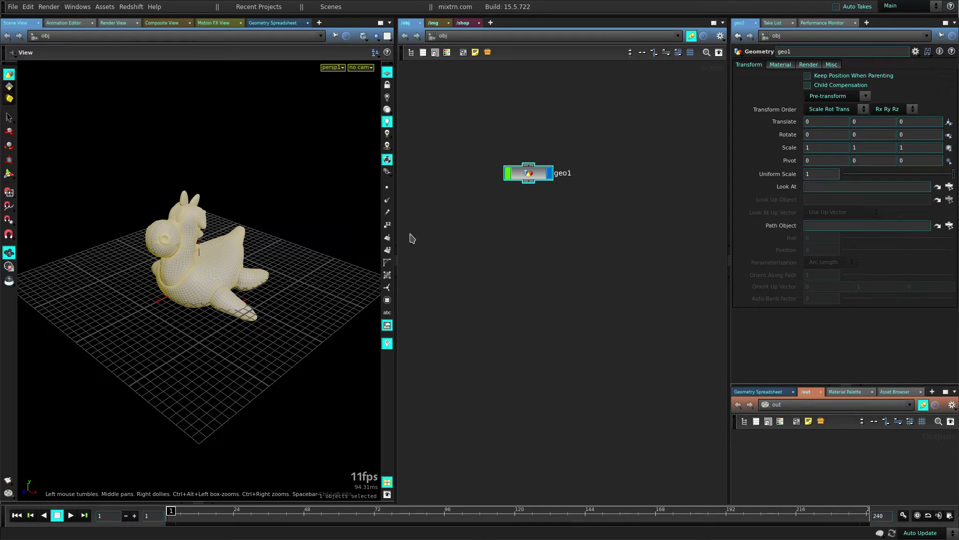
scroll(238, 255, "up", 5)
left_click_drag(238, 254, 237, 264)
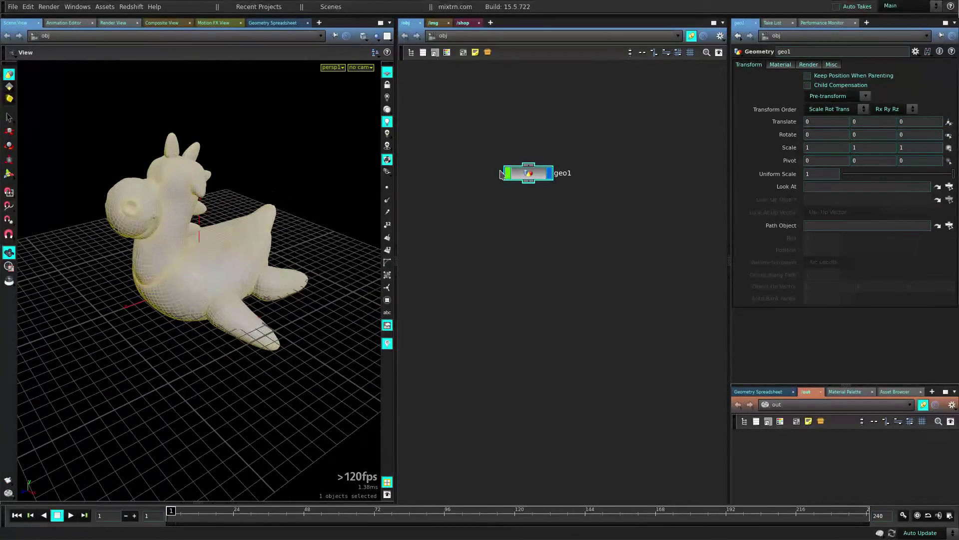
Enter the geo1 object and examine its File node and the loaded default geometry from the front
double_click(534, 176)
scroll(550, 215, "up", 5)
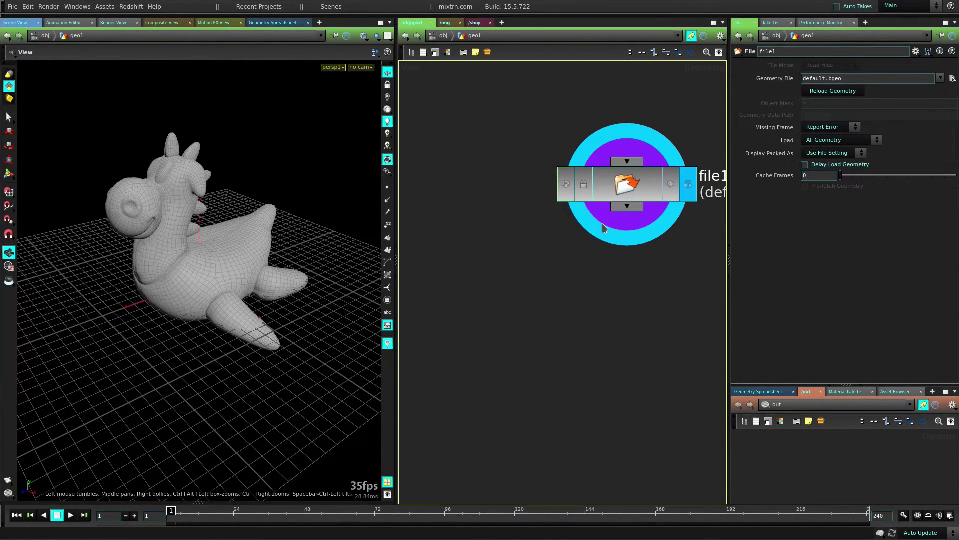
left_click_drag(320, 294, 241, 295)
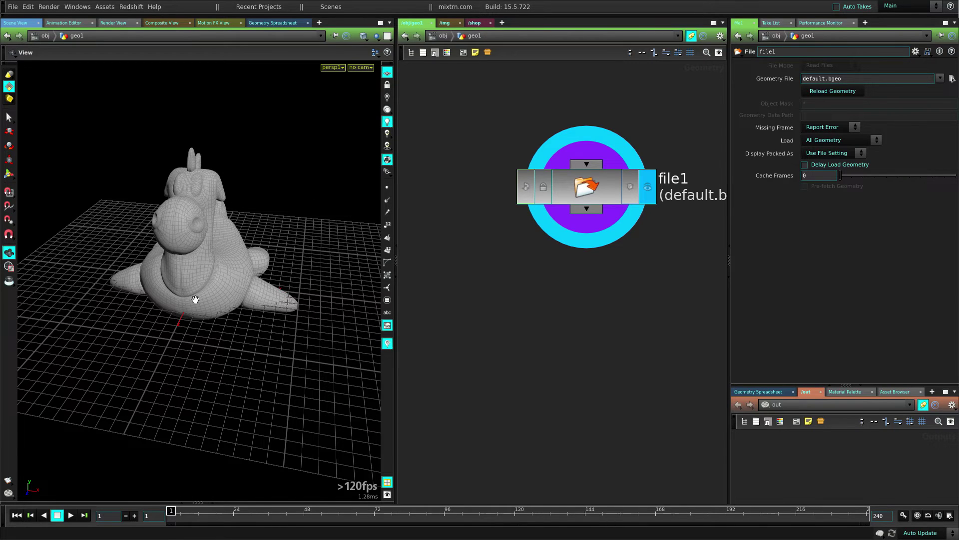
Go up to the object level, re-enter the geo1 object and show the tool shelves
key("u")
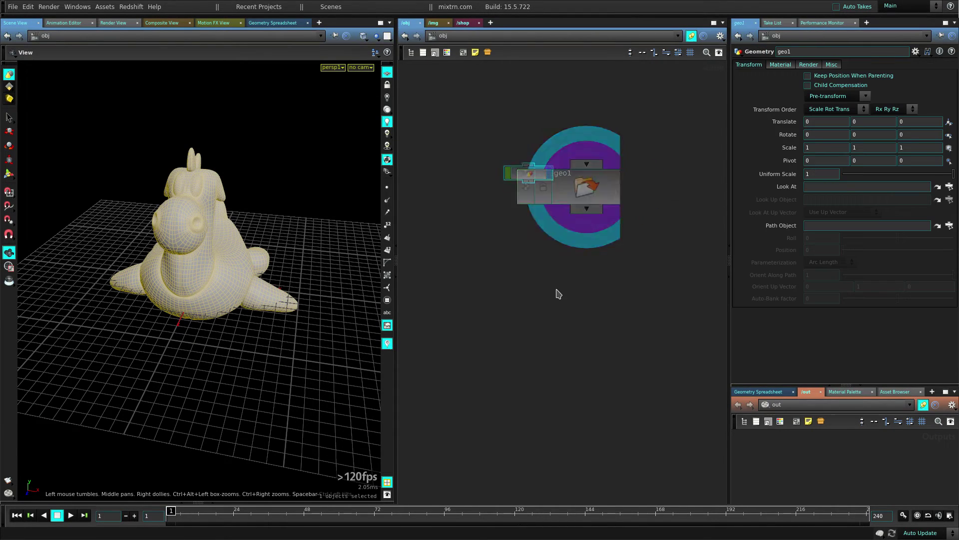
left_click_drag(470, 131, 587, 234)
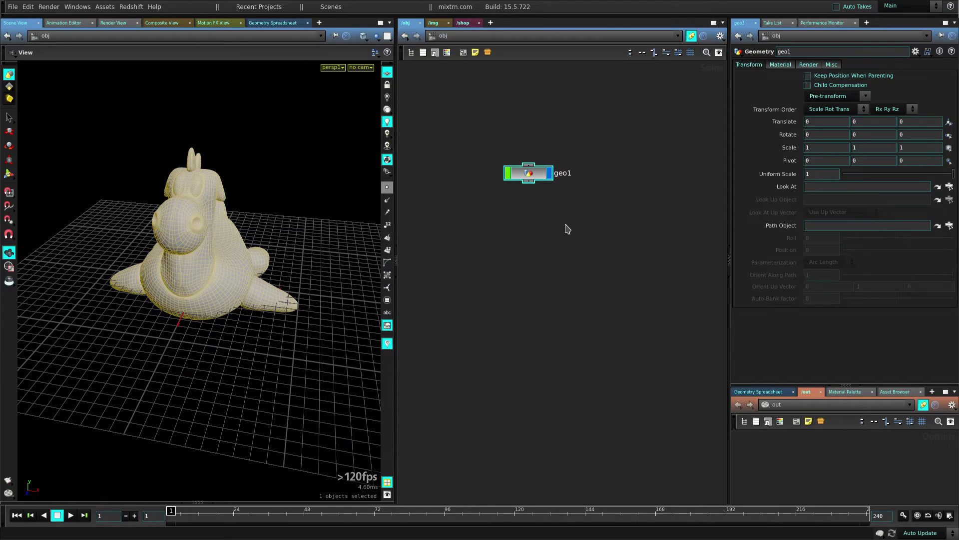
double_click(529, 173)
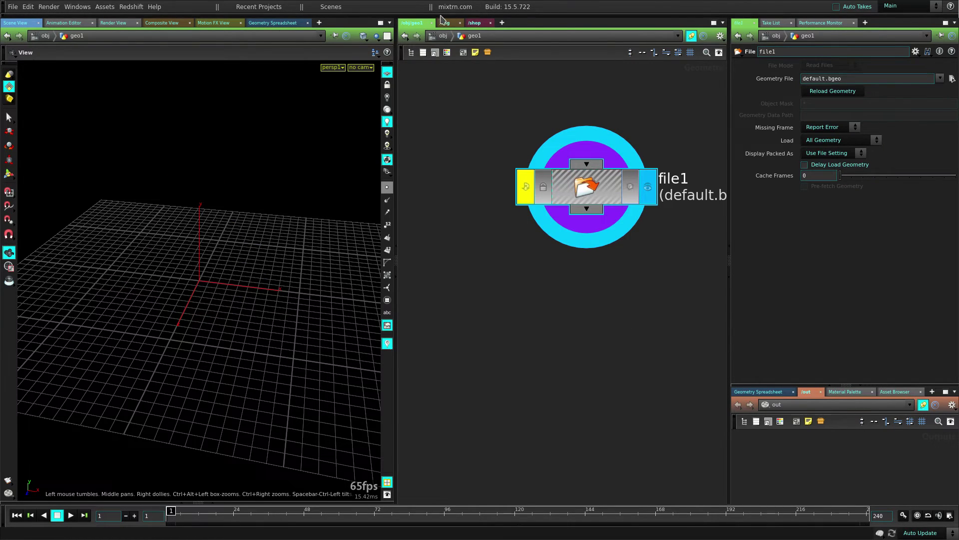
left_click(440, 16)
left_click(326, 18)
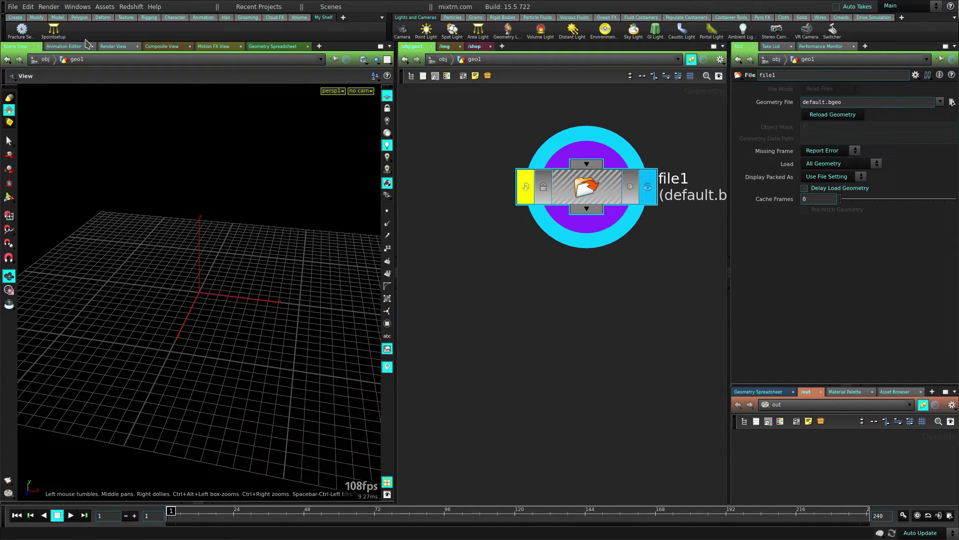
Add a new shelf tab, dismiss its settings without edits and delete the tab
left_click(344, 18)
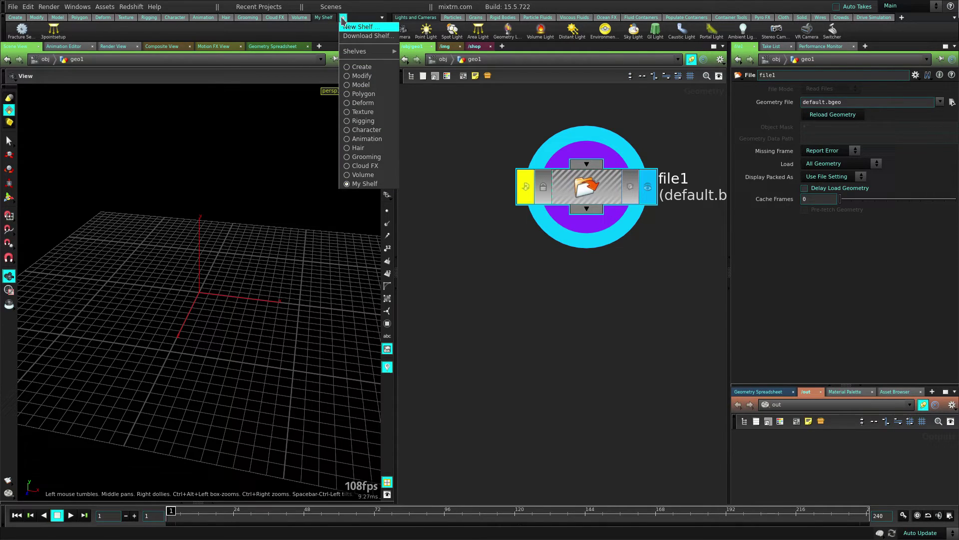
left_click(363, 28)
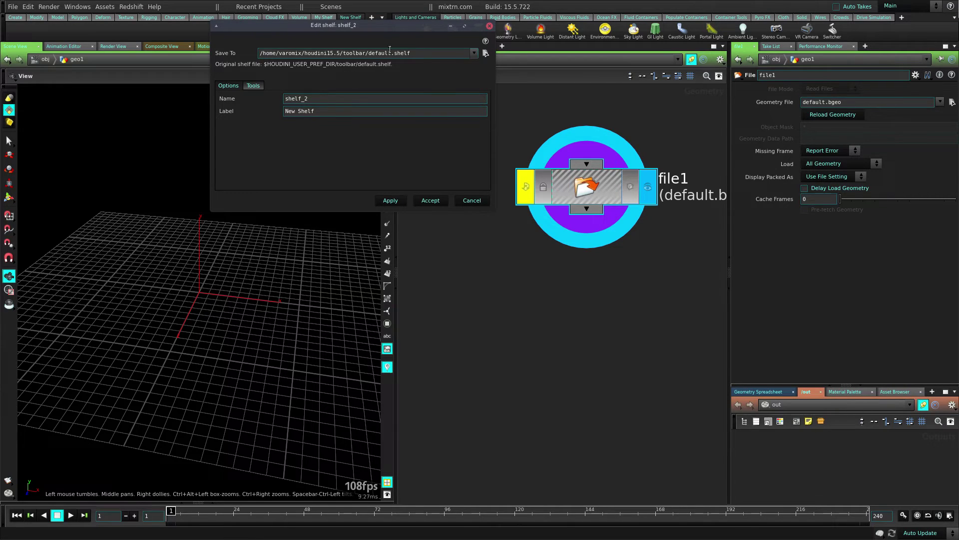
left_click(469, 201)
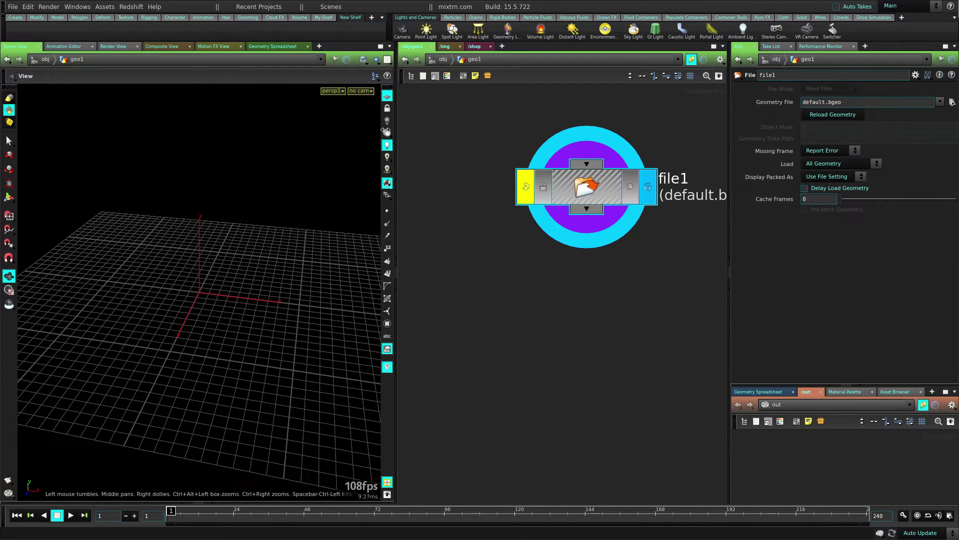
right_click(360, 20)
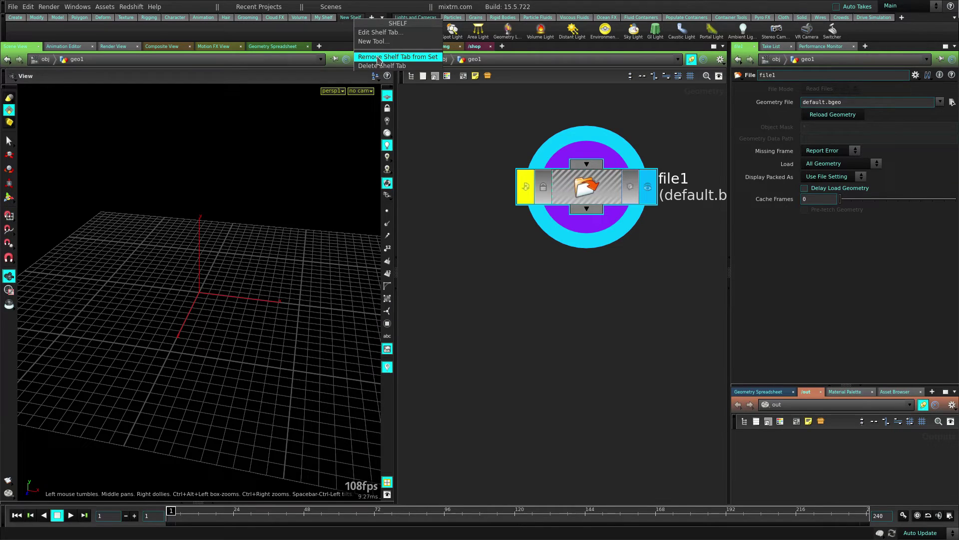
left_click(380, 66)
left_click(403, 106)
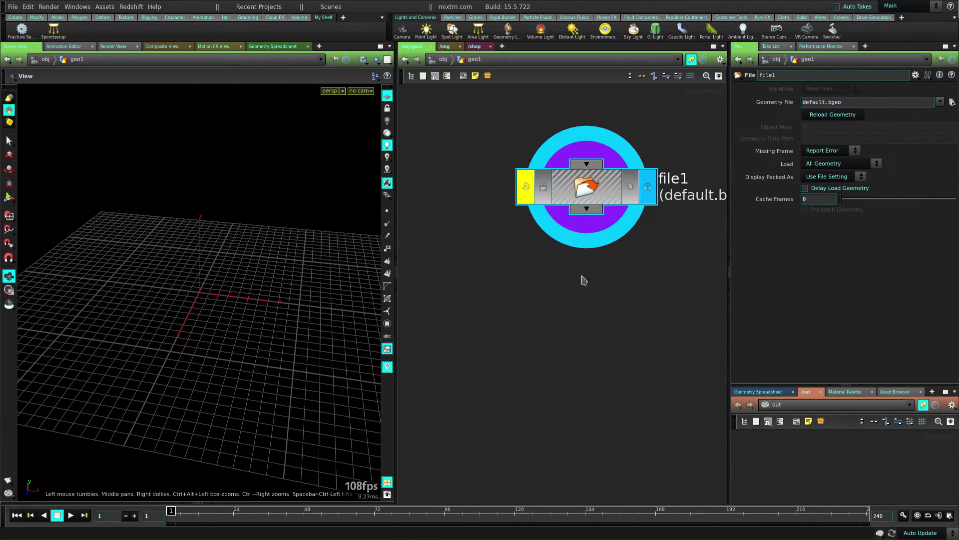
Add a Voronoi Fracture node in open space below the File node
scroll(583, 279, "down", 3)
middle_click_drag(552, 298, 522, 262)
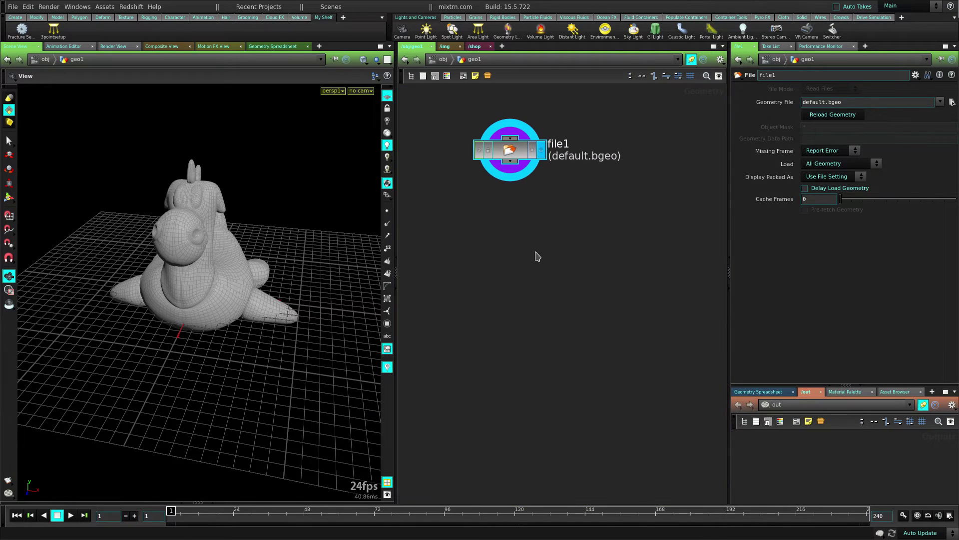
key("Tab")
mouse_move(546, 302)
type("vor")
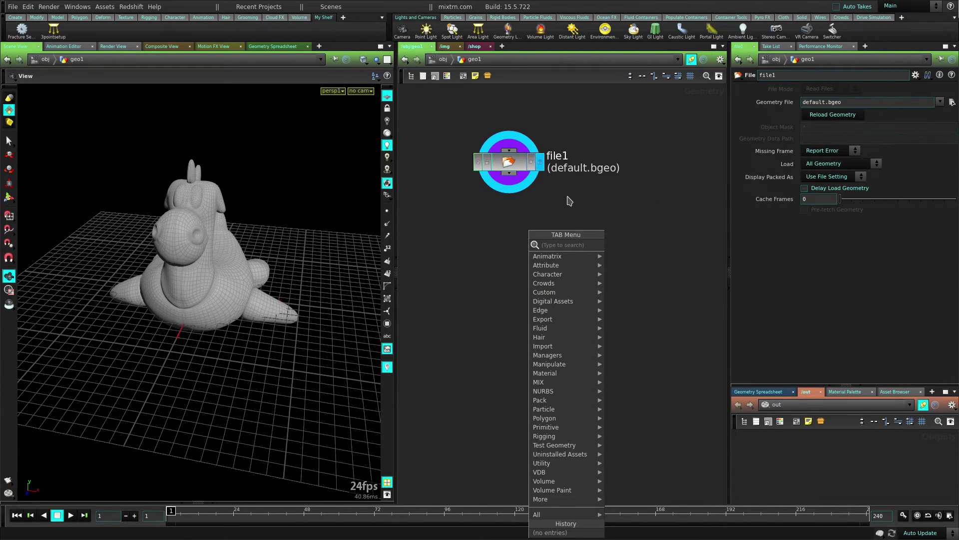
left_click(639, 245)
Add a VDB from Polygons node, connect the File node's output to it and display its result
key("Tab")
type("vd")
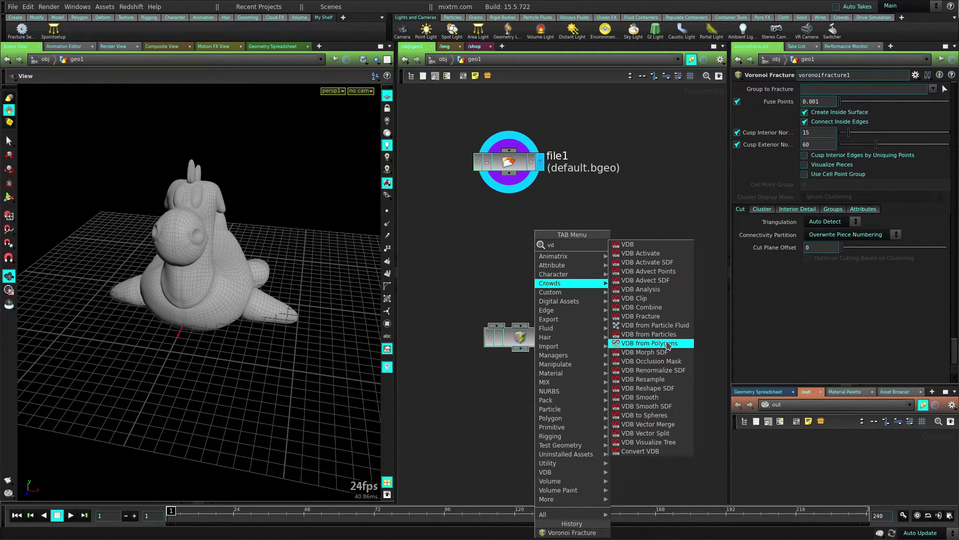
left_click(650, 343)
left_click(574, 247)
left_click_drag(511, 177, 594, 229)
left_click(607, 248)
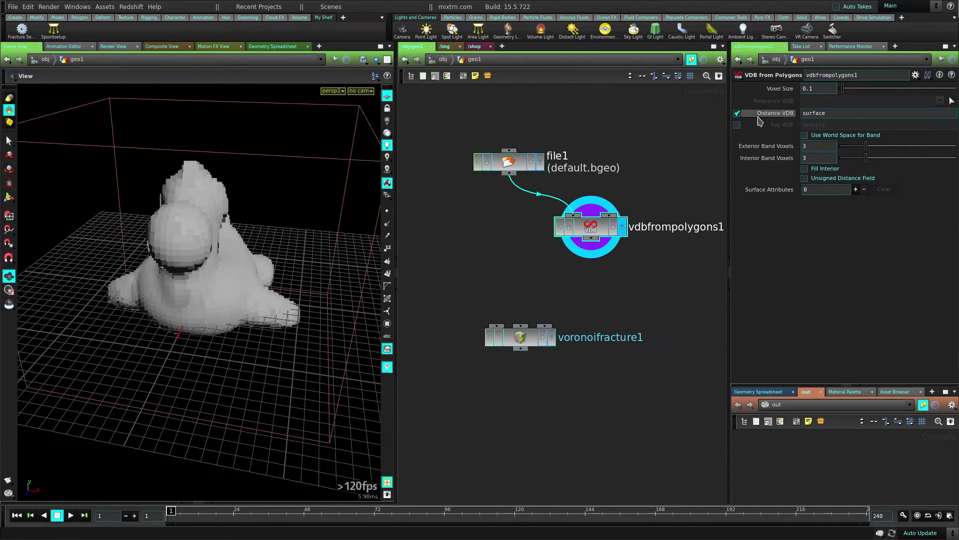
Switch the VDB from Polygons output from Distance VDB to Fog VDB and set the voxel size to 0.05
left_click(737, 113)
left_click(737, 125)
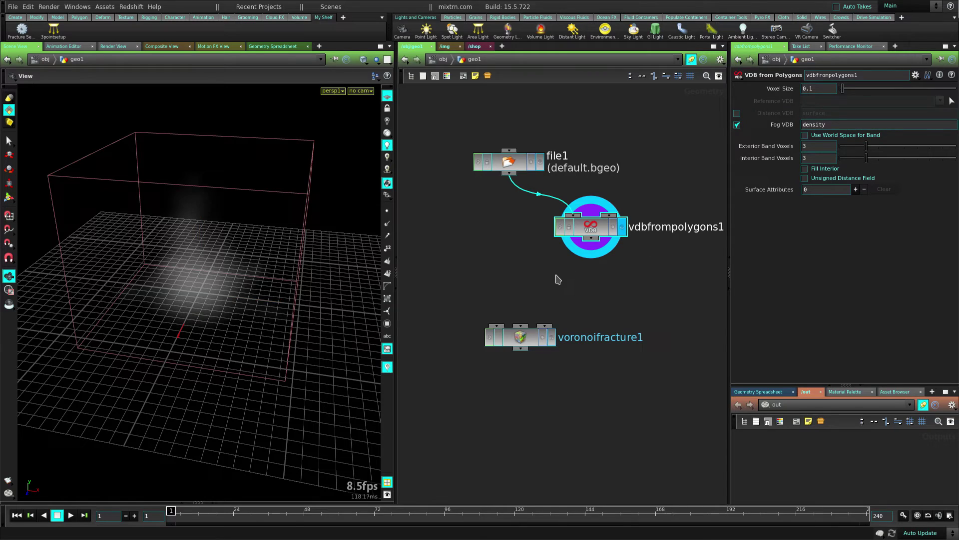
left_click(817, 89)
type("5")
key("Return")
left_click_drag(240, 243, 214, 244)
Move the Voronoi Fracture node lower and add a Scatter node connected below the VDB from Polygons node
left_click_drag(529, 335, 513, 391)
left_click(579, 327)
key("Tab")
type("scatter")
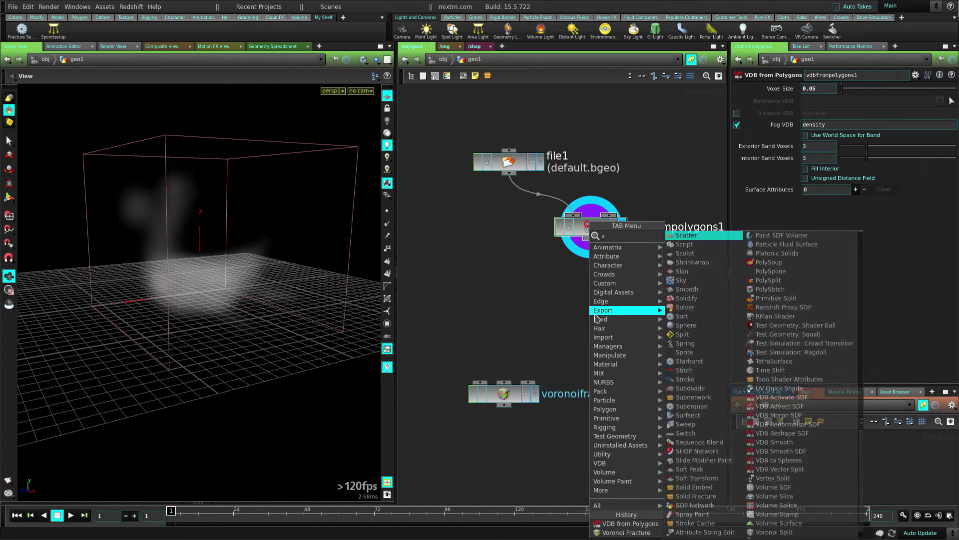
key("Return")
left_click(599, 305)
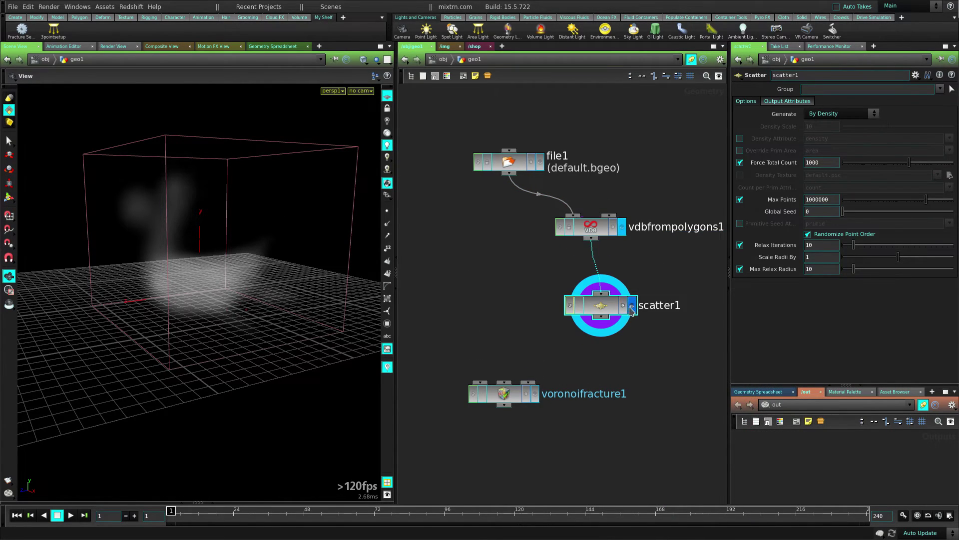
Connect the File node and the Scatter node to the Voronoi Fracture's first two inputs, display the fracture and interrupt its cooking
key("Tab")
key("Escape")
left_click_drag(508, 173, 480, 383)
left_click_drag(591, 316, 497, 388)
left_click(534, 394)
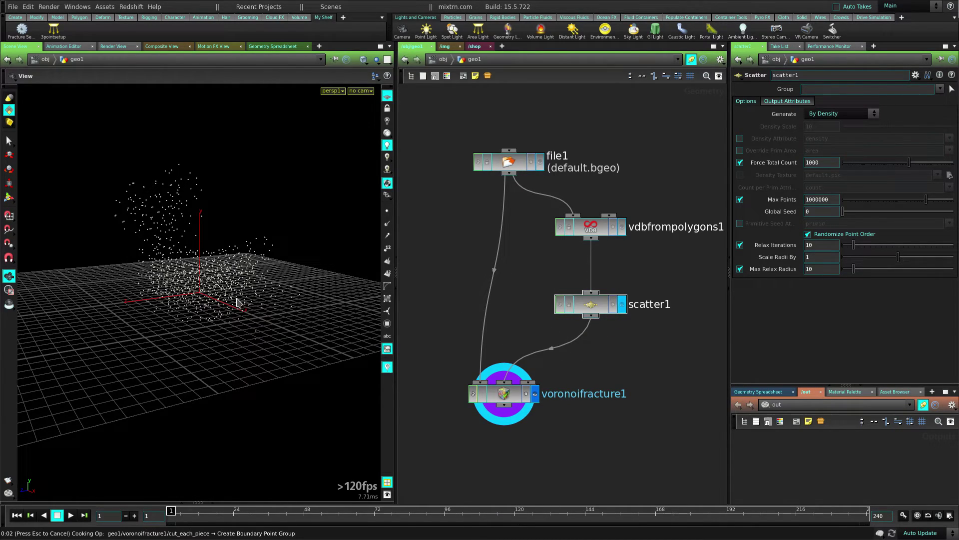
key("Escape")
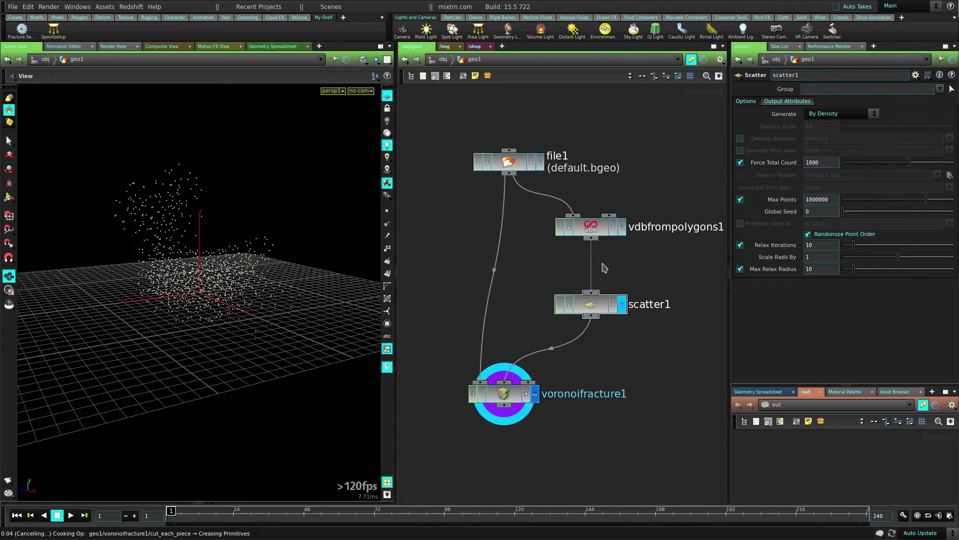
Set the Scatter node's Force Total Count to 50 and enable Visualize Pieces on the Voronoi Fracture node
left_click(588, 311)
left_click_drag(805, 164, 874, 129)
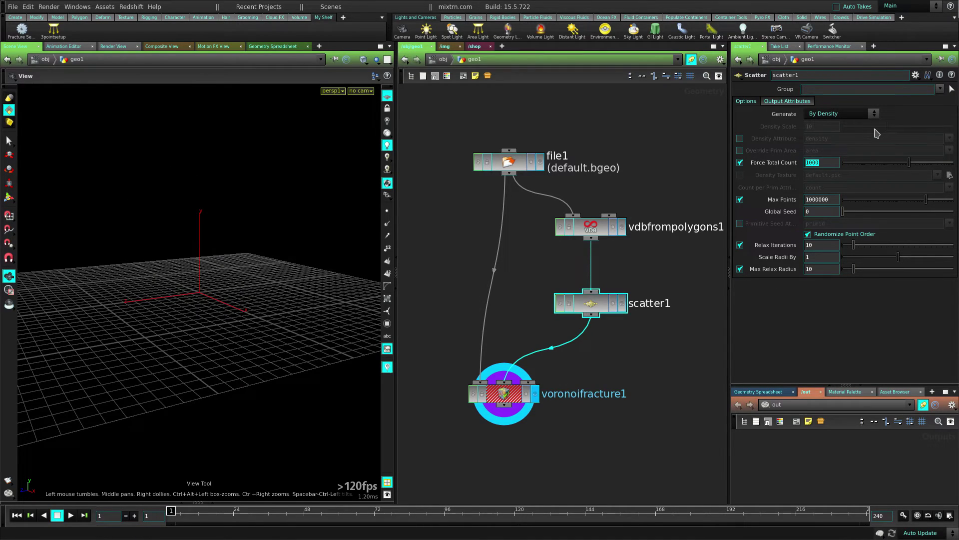
middle_click_drag(607, 349, 603, 337)
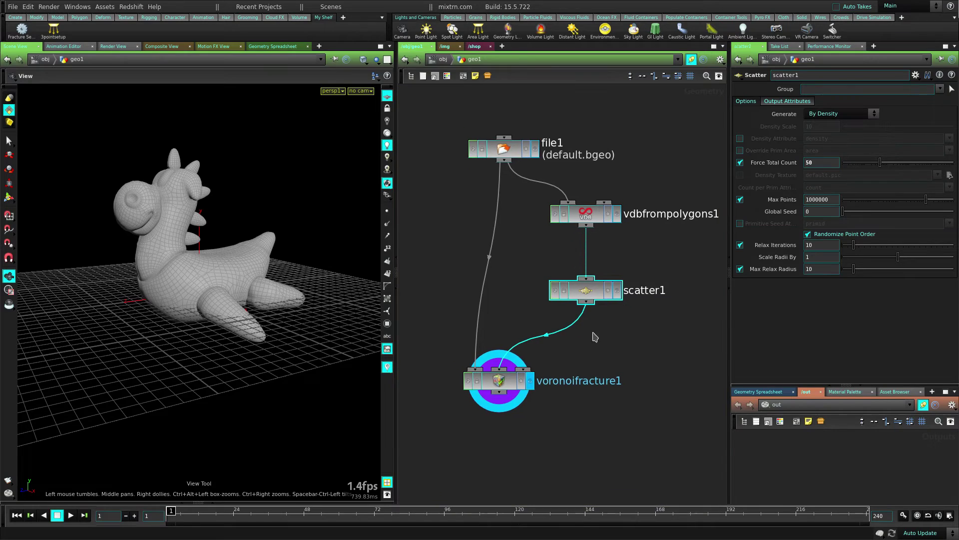
left_click_drag(501, 377, 505, 376)
left_click(805, 164)
Add an Exploded View node below the Voronoi Fracture, connect it and display the separated pieces
middle_click_drag(499, 411, 518, 318)
key("Tab")
type("ex")
left_click(641, 236)
left_click(513, 371)
left_click_drag(521, 295, 517, 353)
left_click(552, 351)
scroll(218, 306, "down", 4)
left_click_drag(218, 306, 388, 335)
left_click_drag(285, 273, 284, 298)
Make a shelf tool from all five nodes on My Shelf, with awesomesetup as its name and label
middle_click_drag(482, 206, 481, 267)
scroll(477, 294, "down", 8)
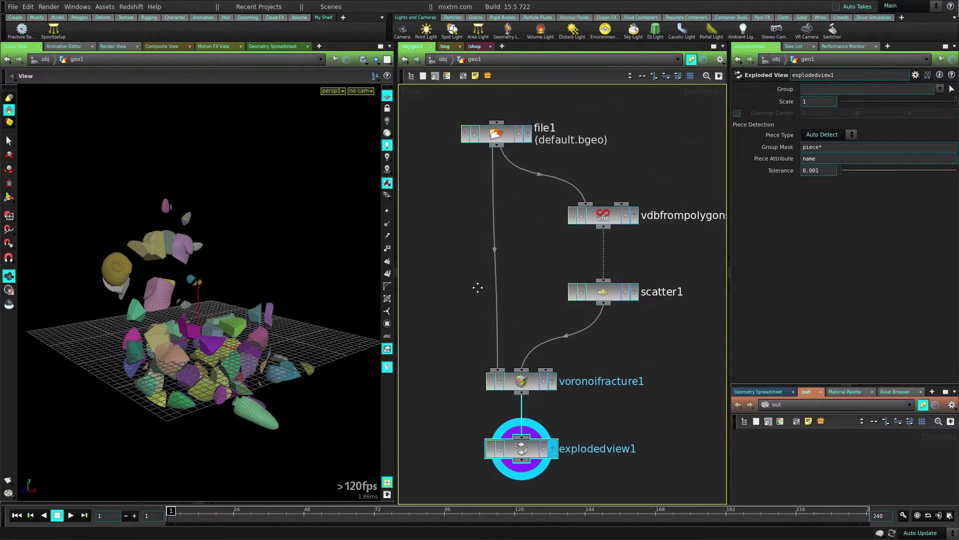
scroll(460, 275, "up", 4)
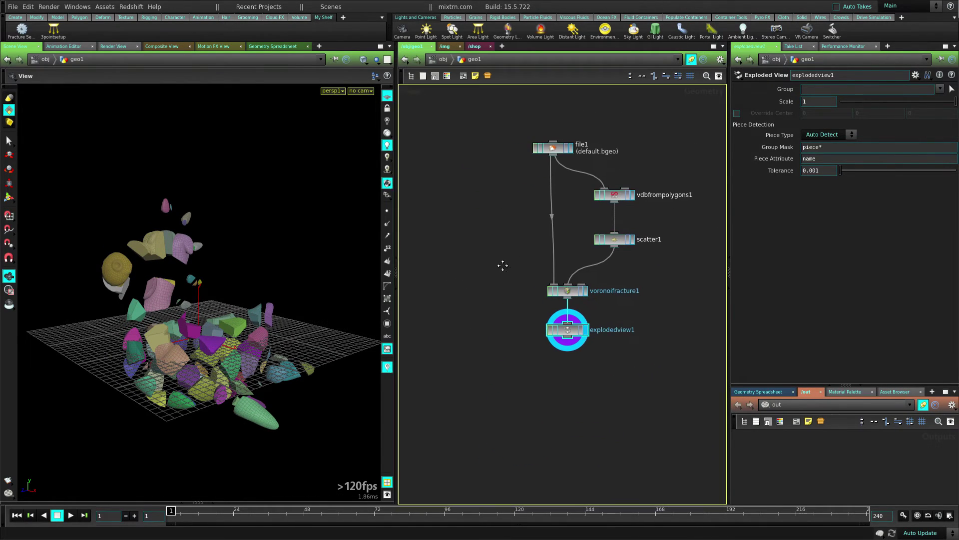
left_click_drag(487, 361, 667, 131)
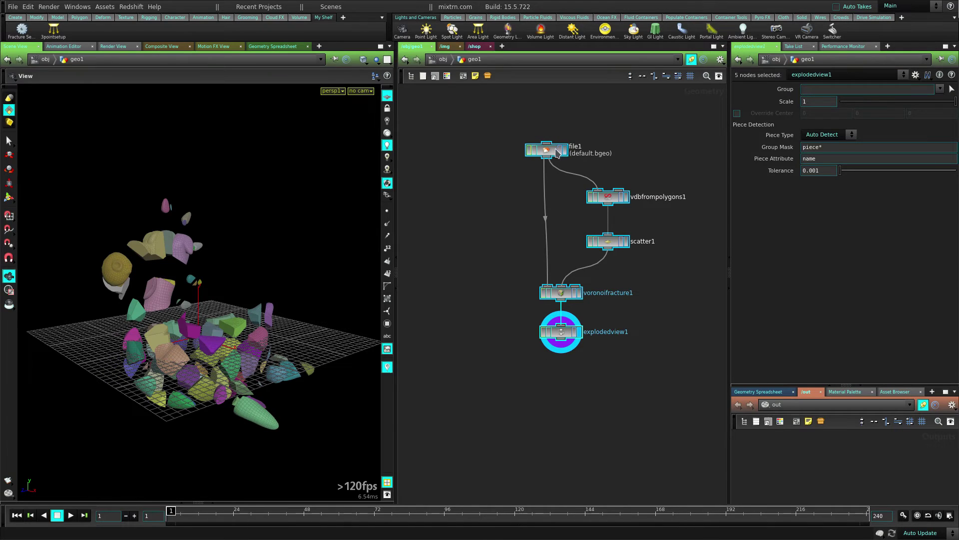
left_click_drag(218, 36, 220, 38)
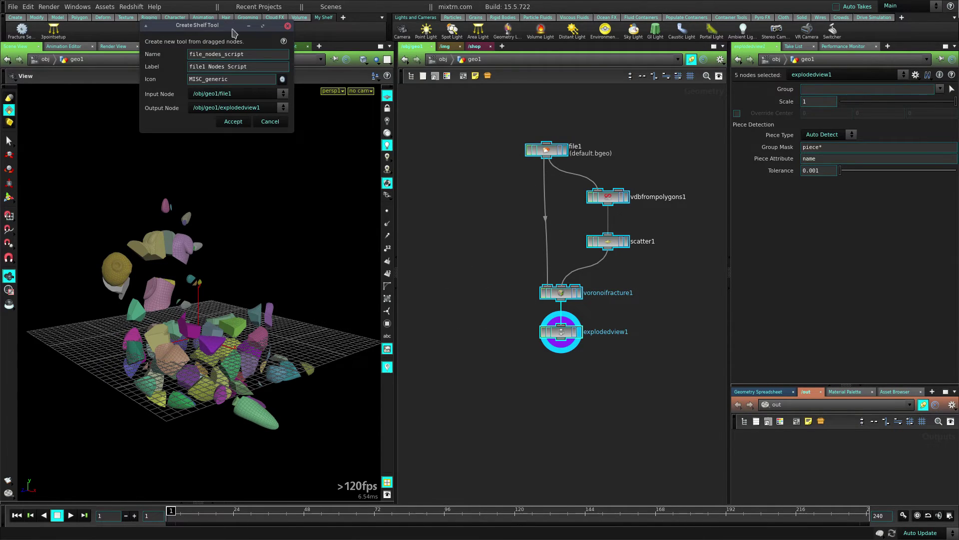
double_click(400, 120)
type("a")
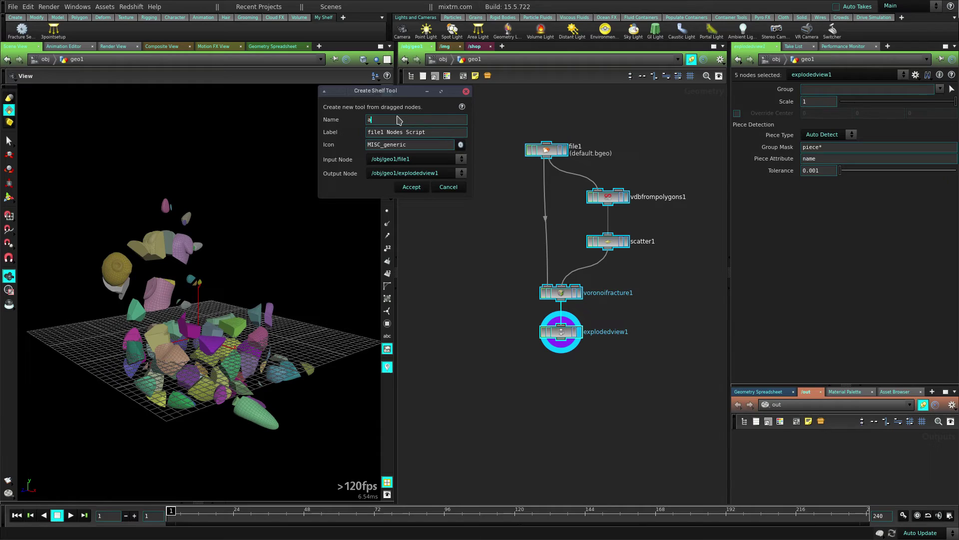
type("wesomesetup")
key("Tab")
Open the operator type properties of the Voronoi Fracture node while keeping the shelf tool dialog accessible
left_click_drag(419, 91, 360, 98)
left_click(525, 310)
right_click(563, 295)
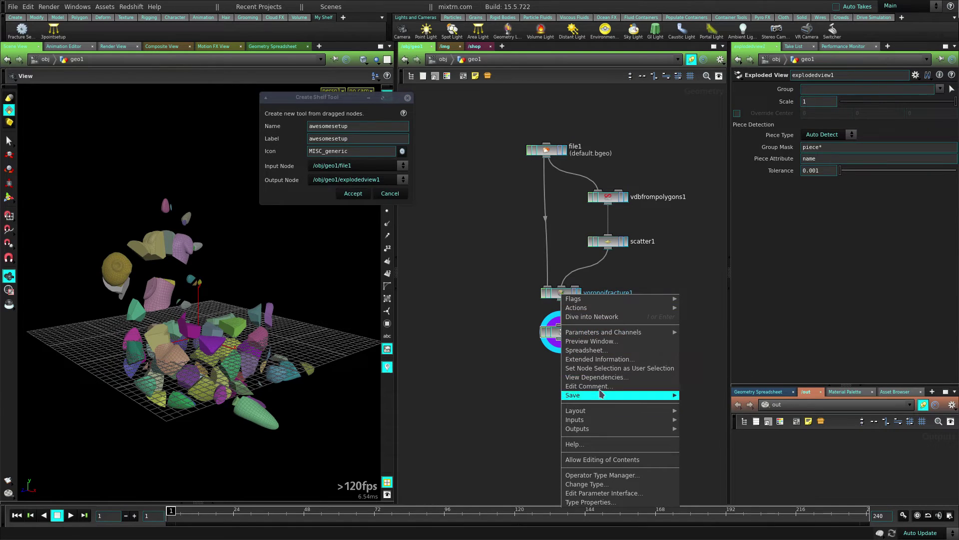
mouse_move(642, 333)
left_click(721, 329)
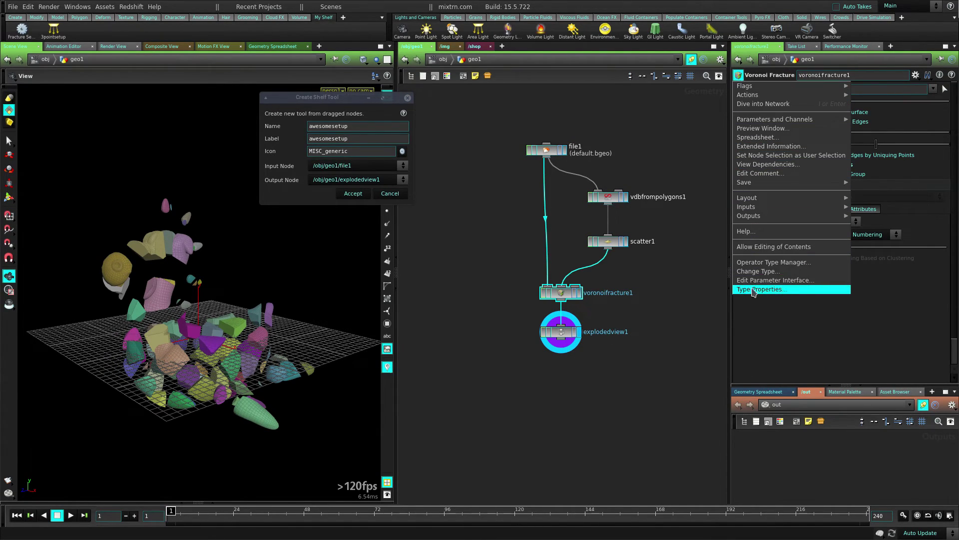
left_click(752, 289)
left_click_drag(514, 267, 584, 308)
left_click(738, 76)
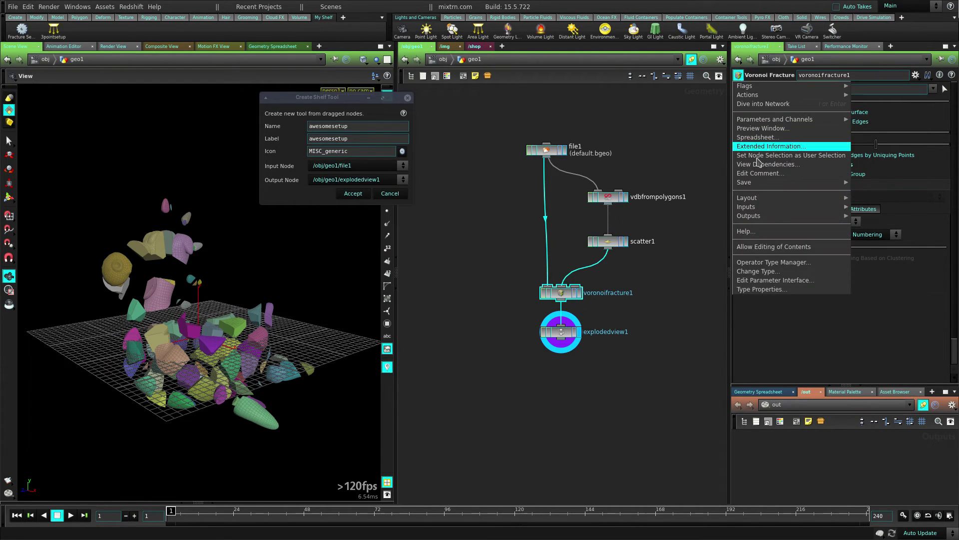
left_click(782, 291)
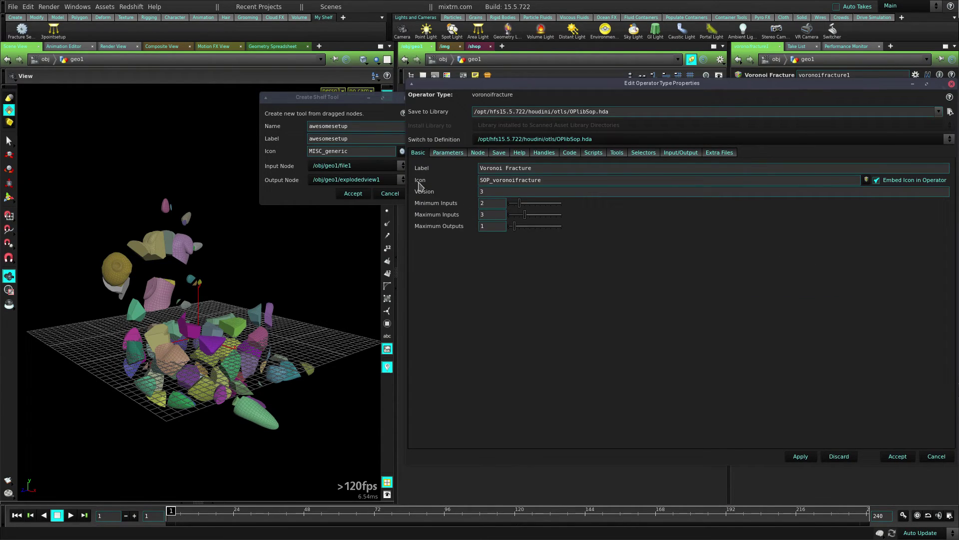
Copy the icon name SOP_voronoifracture into the shelf tool's icon, create the tool and close the type properties unchanged
double_click(554, 184)
key("ctrl+c")
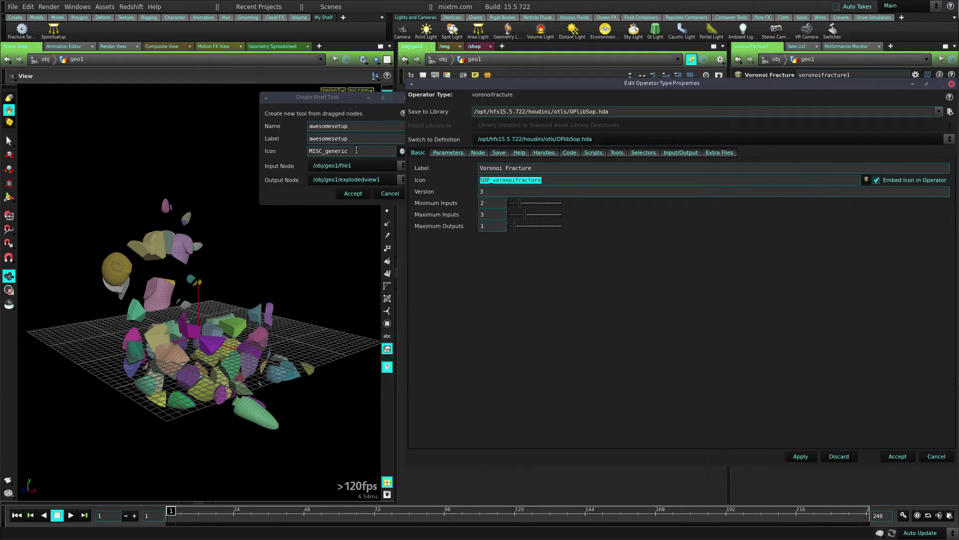
double_click(356, 150)
key("ctrl+v")
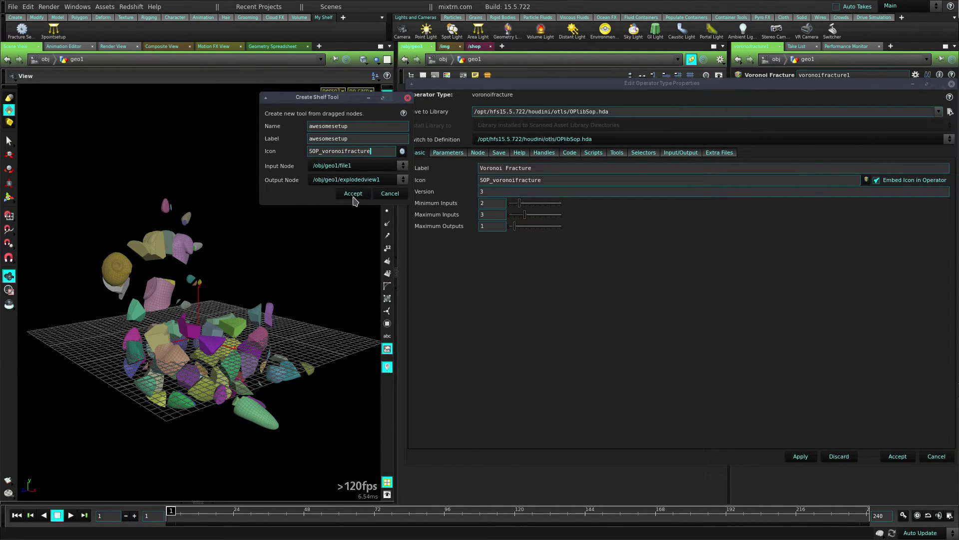
left_click(353, 194)
left_click(925, 457)
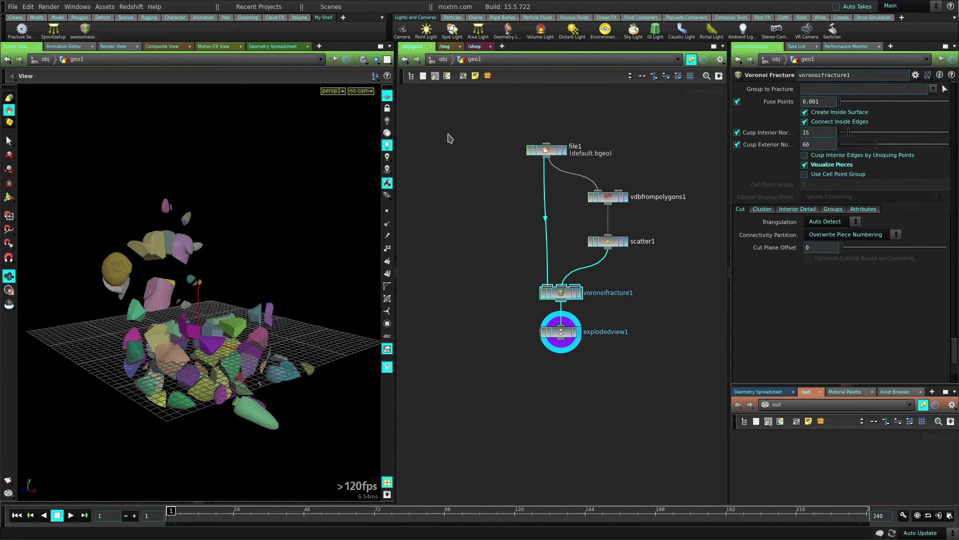
Delete all five nodes inside geo1 and delete the geo1 object itself
left_click_drag(450, 139, 672, 368)
key("Delete")
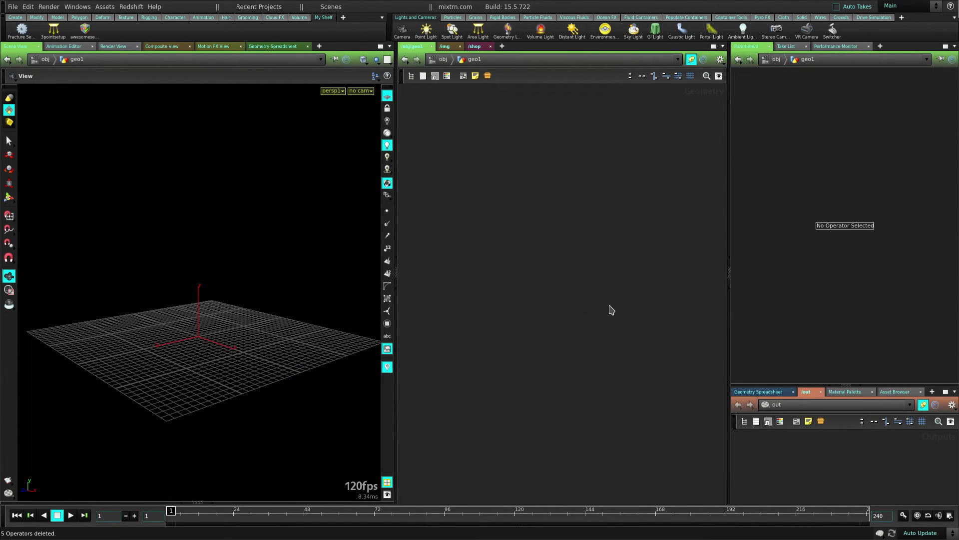
left_click(443, 63)
key("Delete")
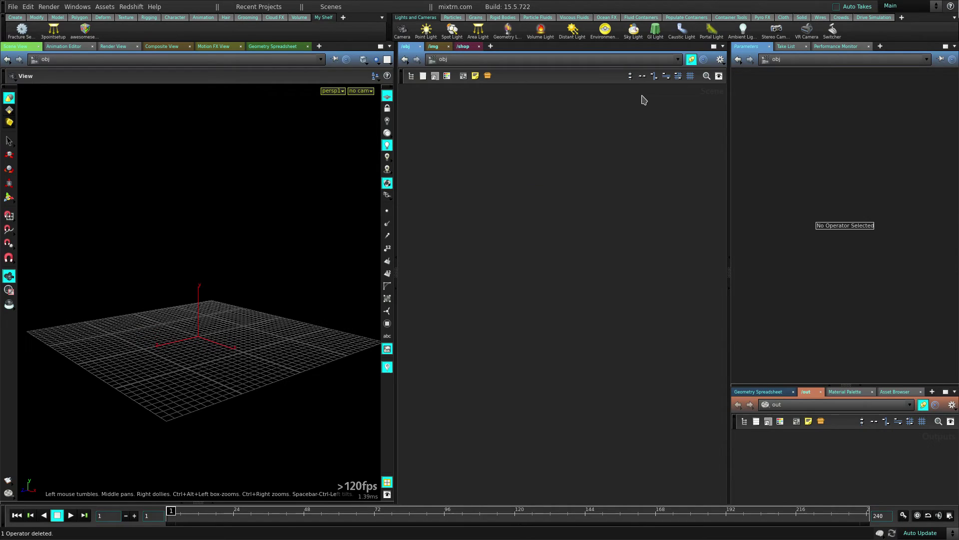
Add a new Geometry object to the empty scene and enter its network
key("Tab")
type("geo")
key("Return")
left_click(557, 229)
double_click(563, 230)
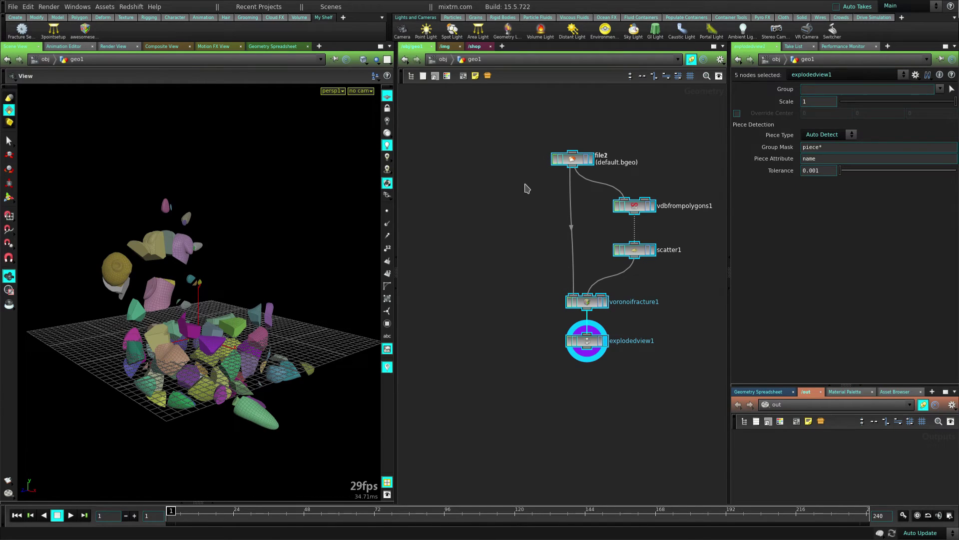
Return to the object level and add the three-light rig with the saved 3pointsetup shelf tool
middle_click_drag(459, 314, 519, 245)
mouse_move(229, 304)
left_mouse_down()
mouse_move(277, 304)
mouse_move(235, 305)
left_mouse_up()
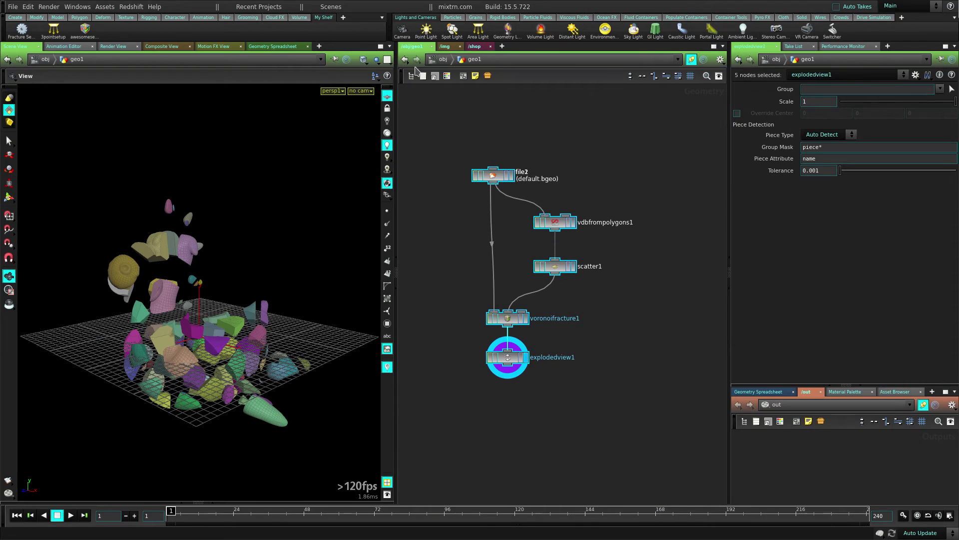
key("u")
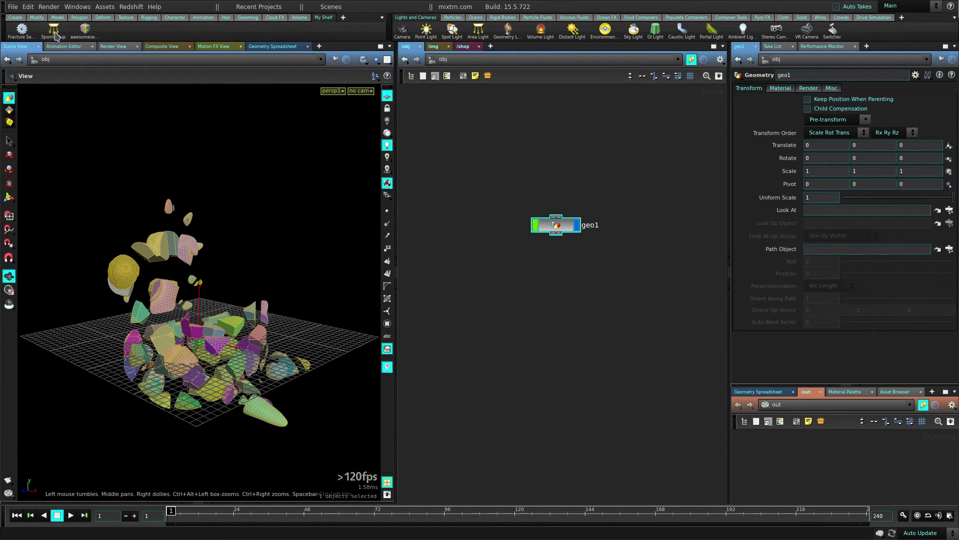
left_click(55, 36)
scroll(225, 300, "down", 5)
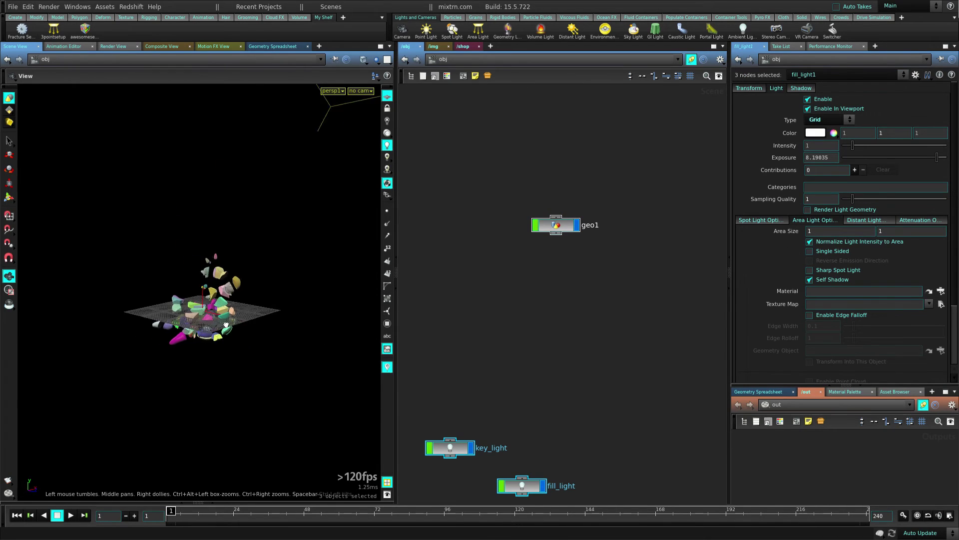
left_click_drag(247, 317, 376, 325)
Arrange the key_light, fill_light and fill_light1 nodes in a compact diagonal cascade below geo1
middle_click_drag(581, 403, 579, 244)
left_click_drag(483, 234, 421, 326)
left_click_drag(484, 307, 571, 328)
left_click_drag(627, 345, 488, 376)
middle_click_drag(489, 377, 545, 372)
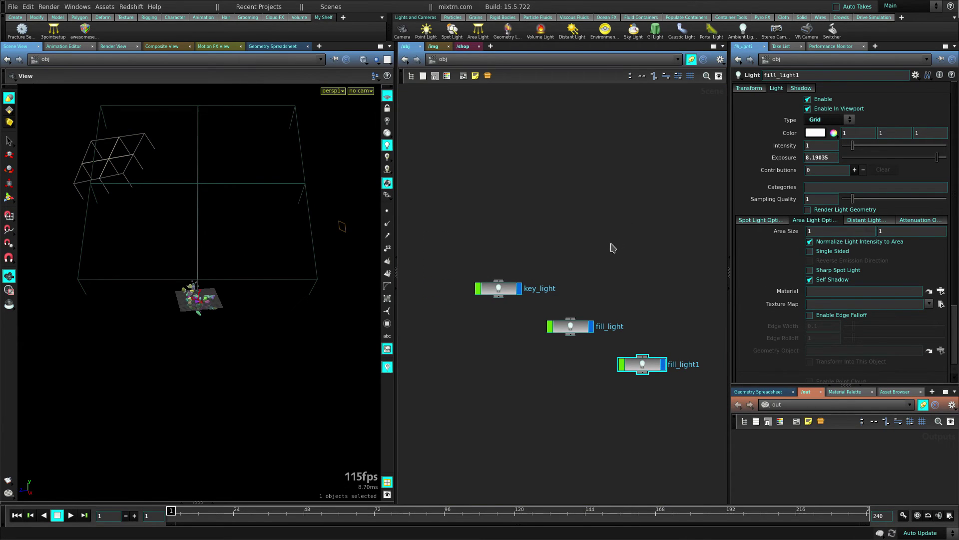
middle_click_drag(613, 244, 619, 221)
left_click_drag(479, 226, 511, 297)
middle_click_drag(634, 189, 613, 216)
left_click_drag(504, 271, 530, 240)
left_click_drag(574, 308, 559, 289)
left_click_drag(659, 350, 615, 331)
middle_click_drag(619, 247, 606, 285)
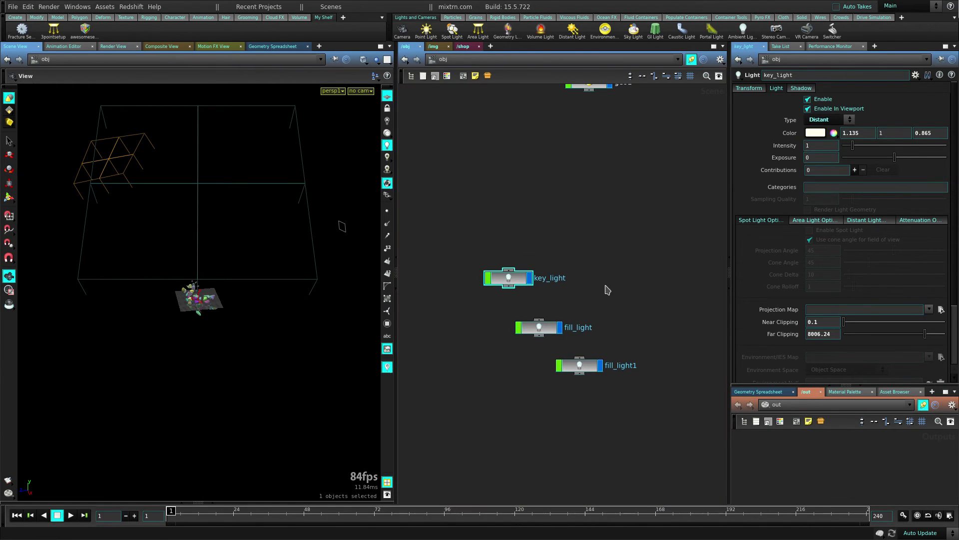
left_click(562, 263)
left_click_drag(512, 282, 515, 294)
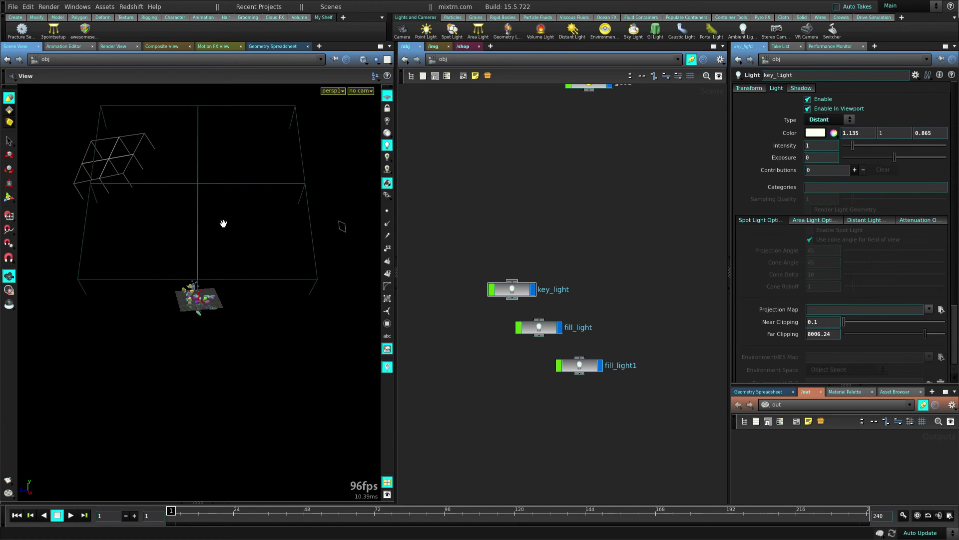
Start a new shelf tool from the three selected light nodes and name it liught
left_click_drag(173, 226, 190, 272)
right_click_drag(190, 272, 298, 266)
left_click_drag(298, 266, 225, 268)
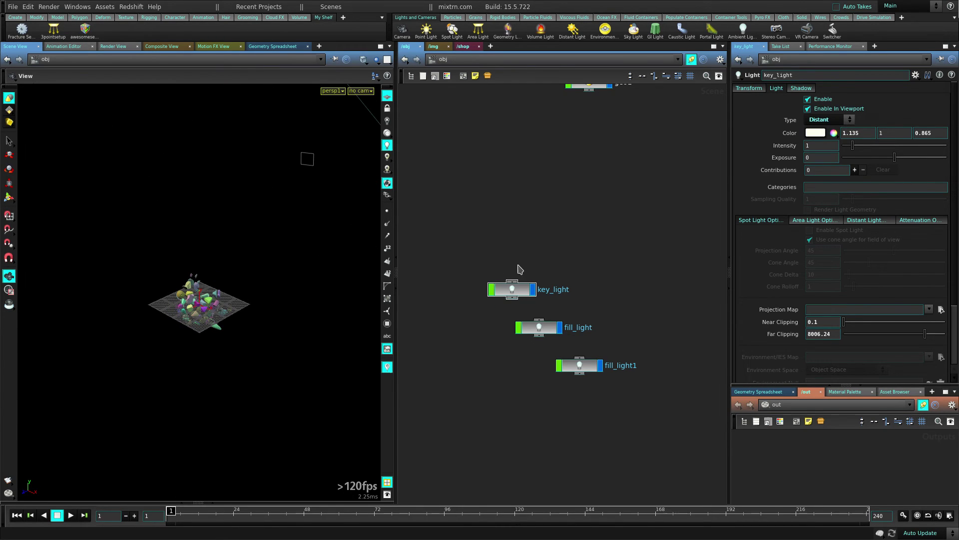
left_click_drag(449, 228, 681, 370)
left_click_drag(512, 285, 183, 33)
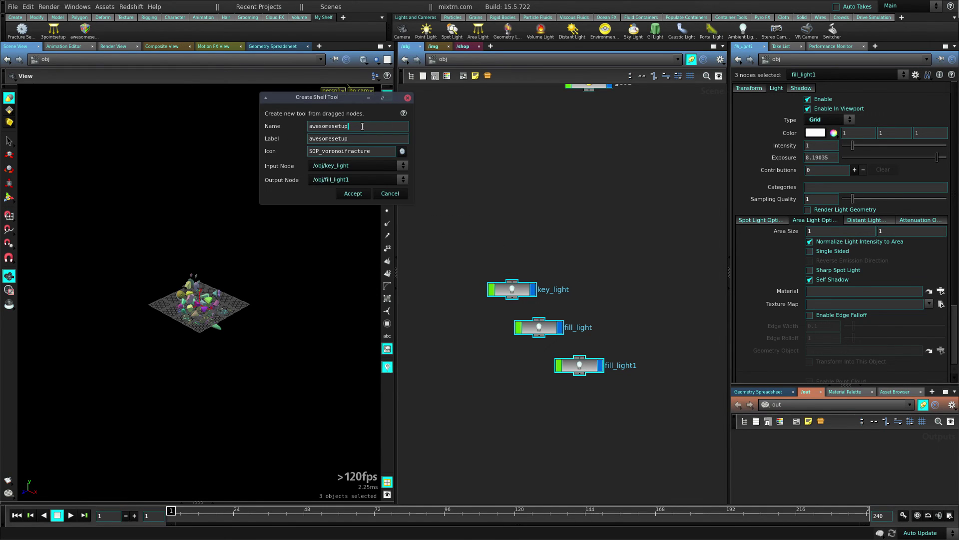
double_click(366, 126)
type("liught")
key("Tab")
Label the new shelf tool light, clear its icon and create it
type("liugh")
key("BackSpace")
key("BackSpace")
key("BackSpace")
double_click(372, 151)
key("BackSpace")
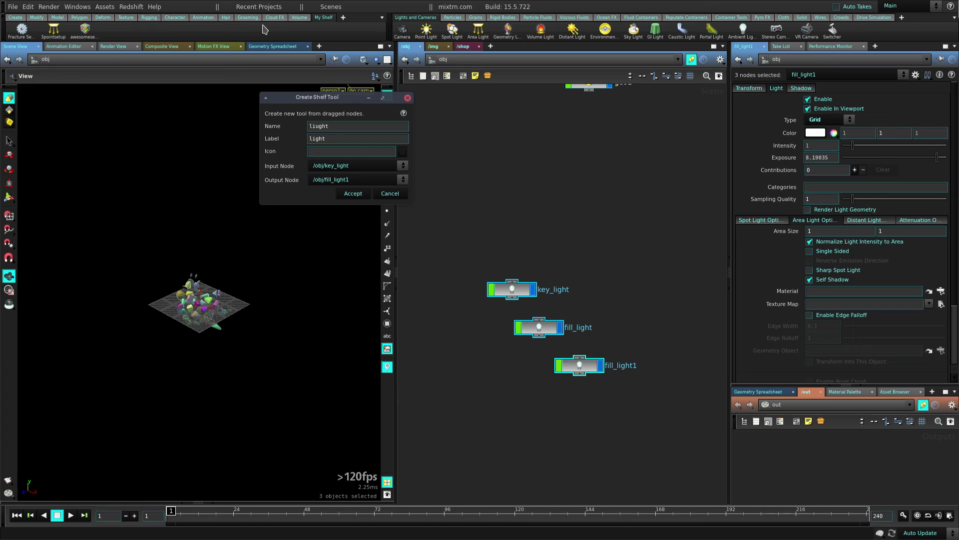
left_click(353, 193)
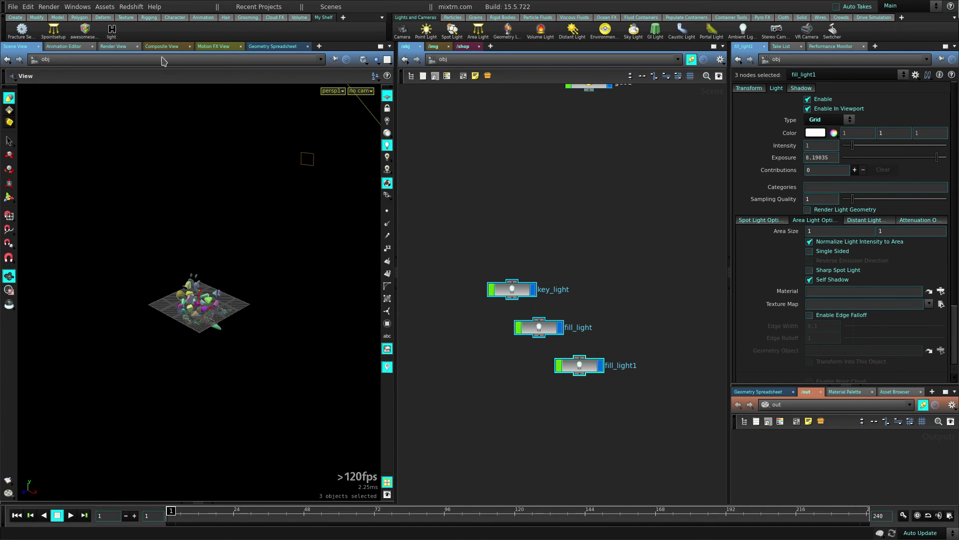
Delete the three light nodes and recreate them with the new light shelf tool
left_click_drag(456, 230, 655, 324)
key("Delete")
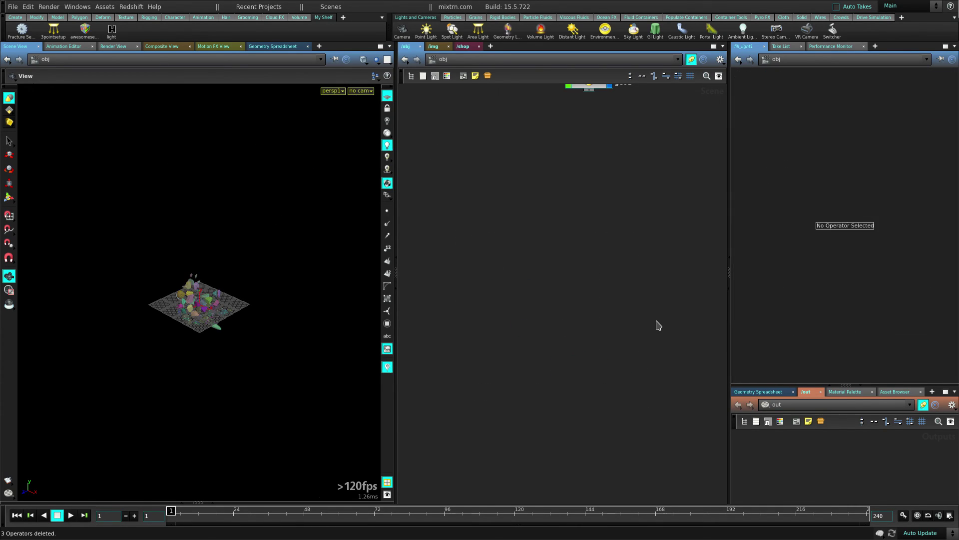
left_click(108, 31)
mouse_move(210, 294)
left_mouse_down()
mouse_move(172, 298)
mouse_move(270, 298)
mouse_move(165, 313)
mouse_move(210, 290)
left_mouse_up()
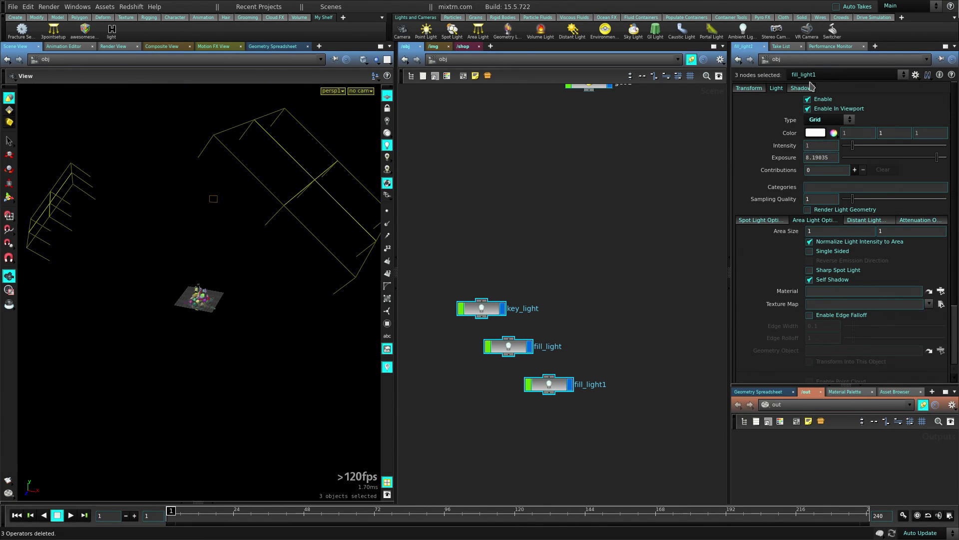
Examine the stored light parameters of key_light and fill_light1, and view the fractured toy up close
left_click(489, 306)
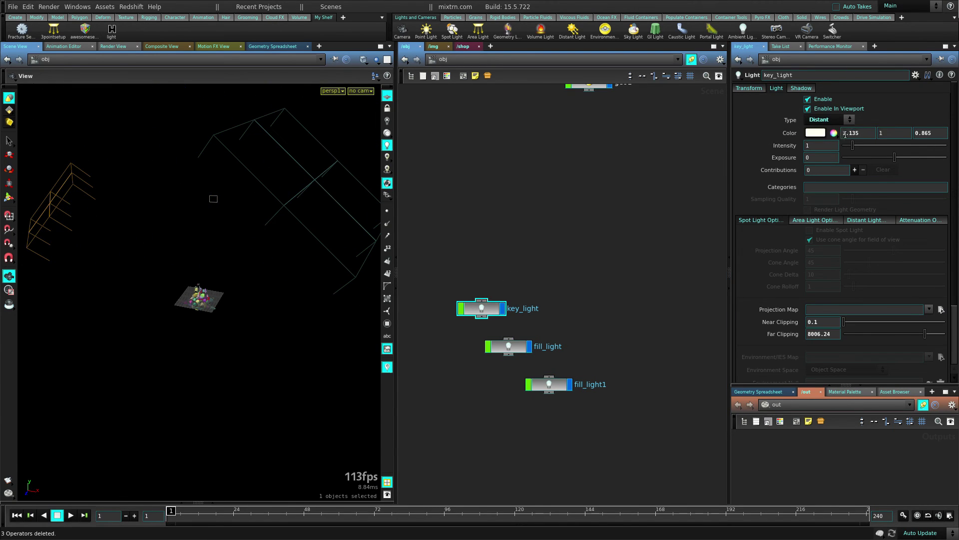
left_click(548, 385)
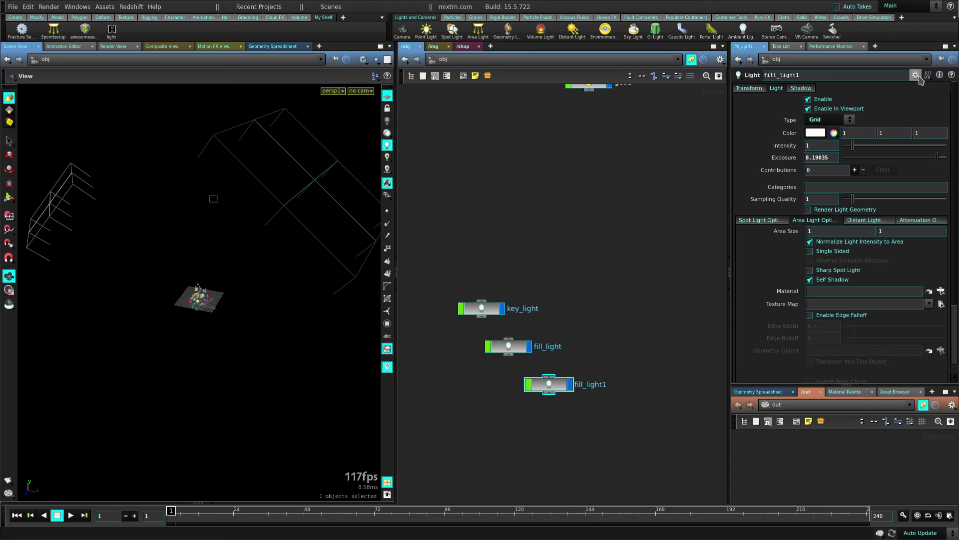
scroll(235, 284, "up", 5)
left_click_drag(234, 284, 170, 318)
left_click_drag(296, 289, 216, 299)
right_click_drag(216, 300, 289, 280)
left_click_drag(289, 280, 271, 265)
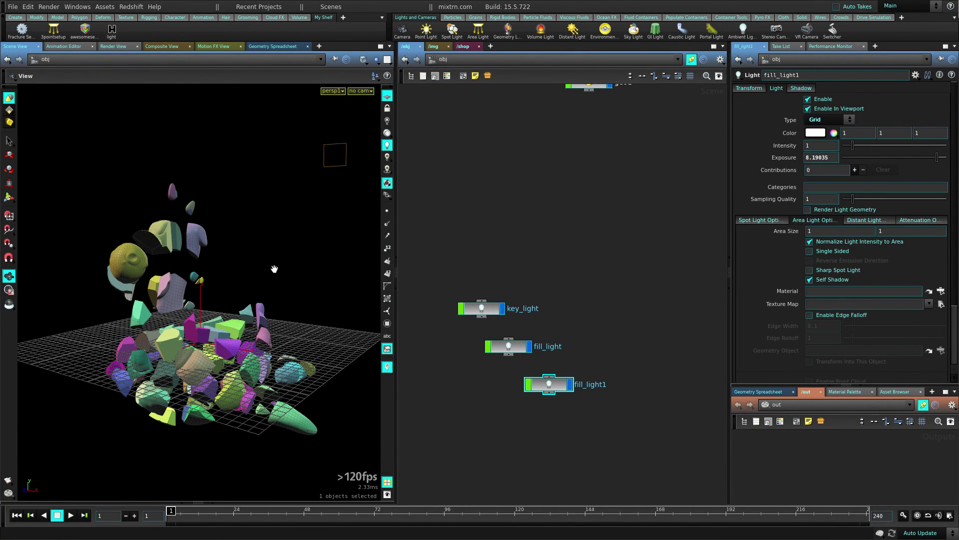